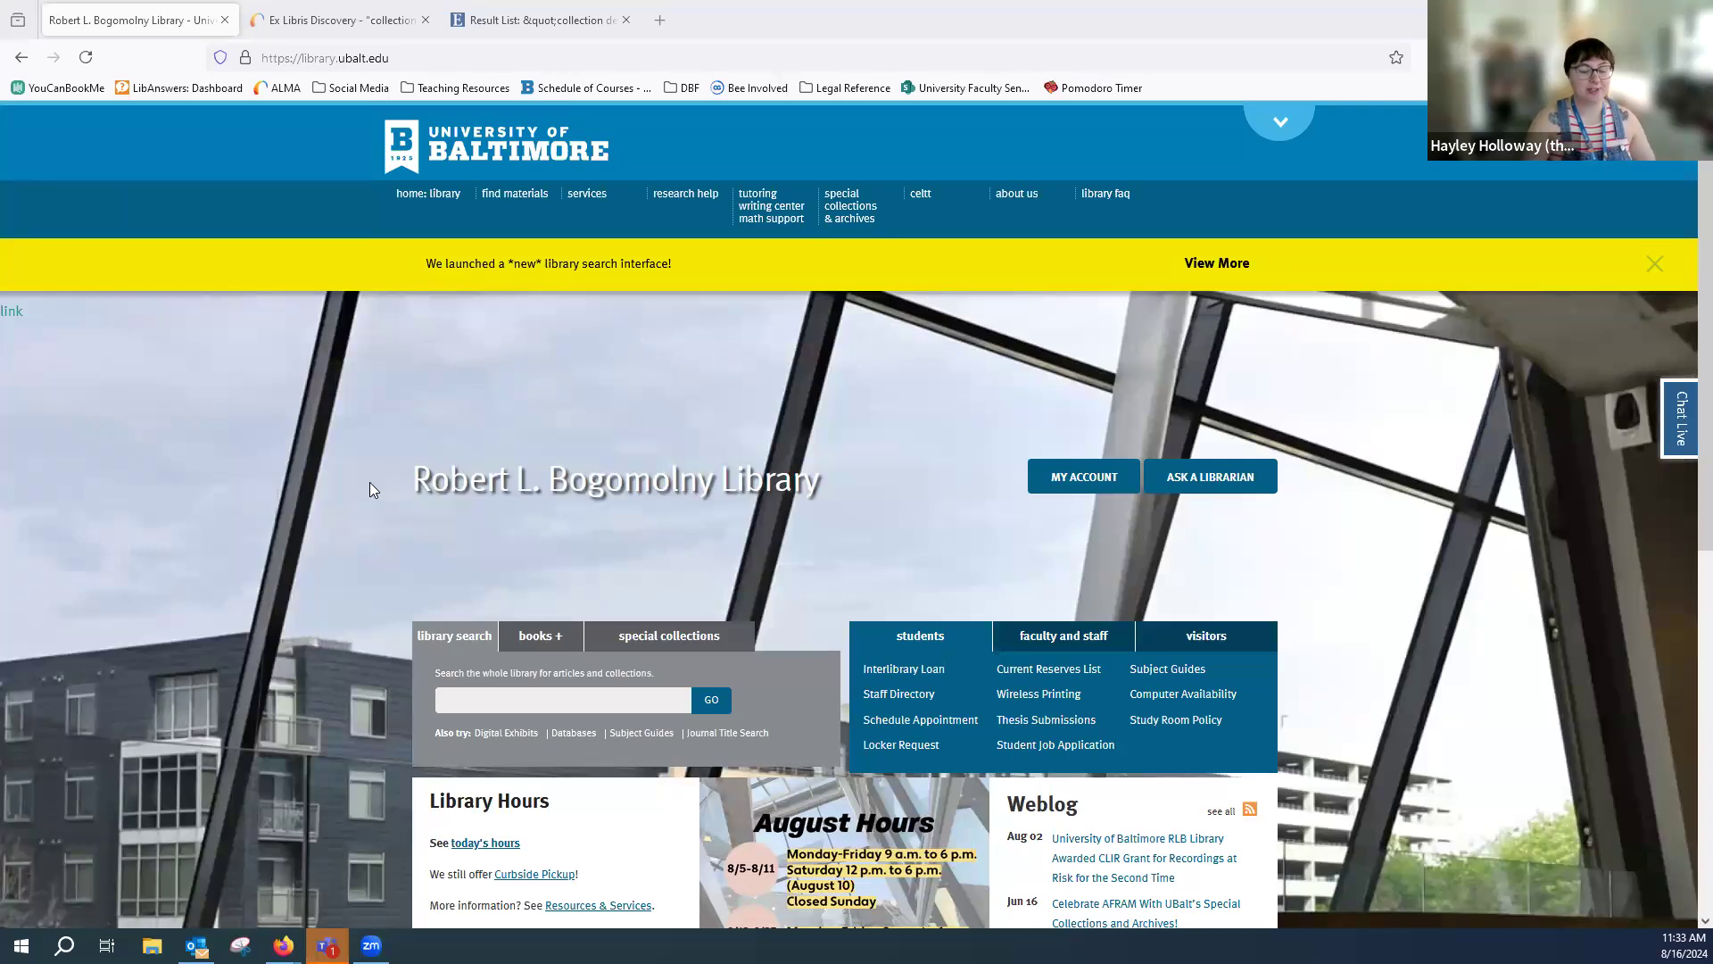
Step: Open the catalog record for "Collection development and management for 21st century library collections" and review its availability and details
click(578, 701)
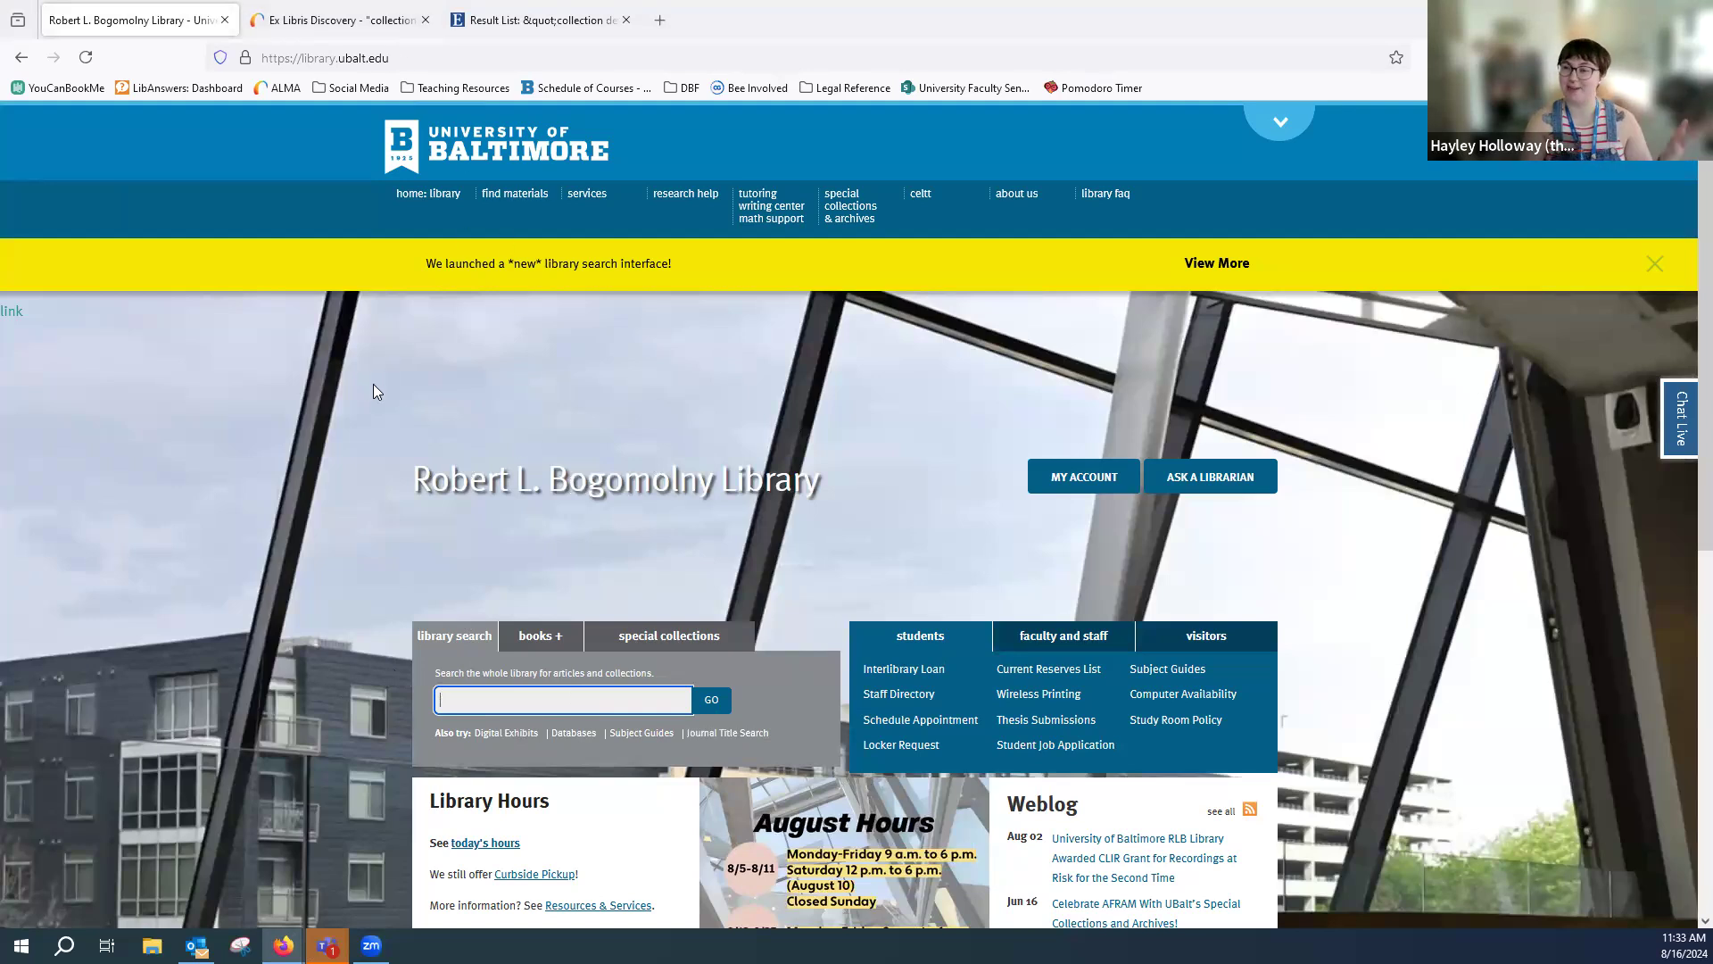
click(332, 10)
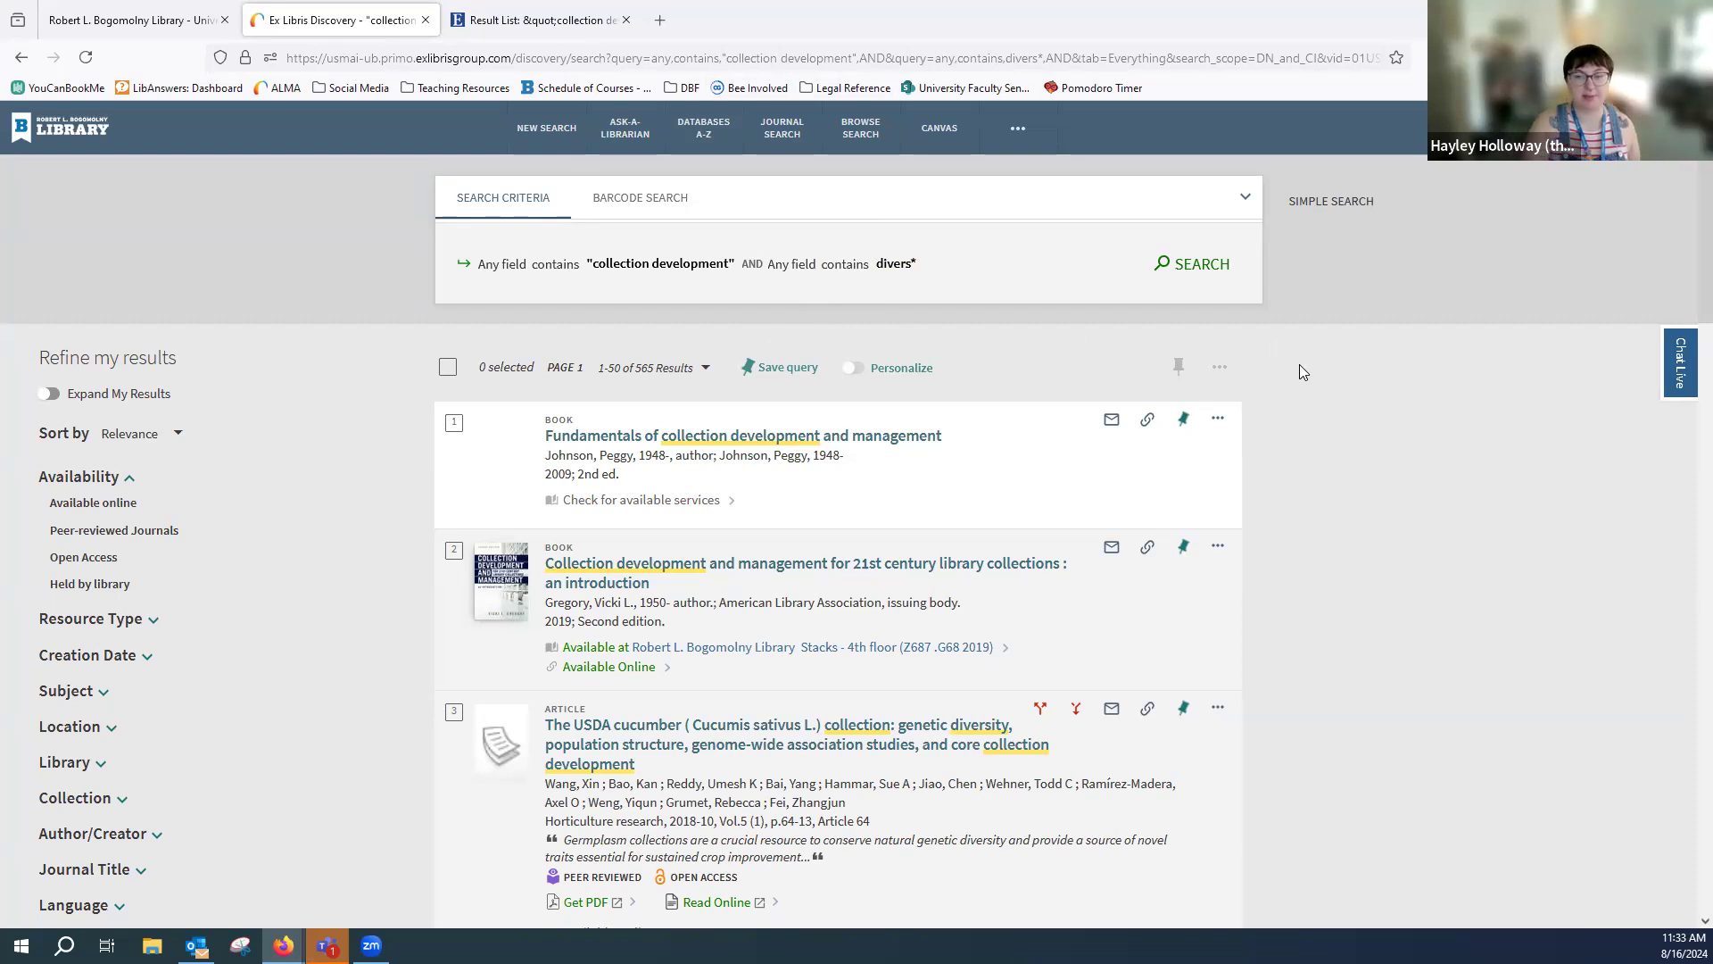
scroll(1299, 364, down, 2)
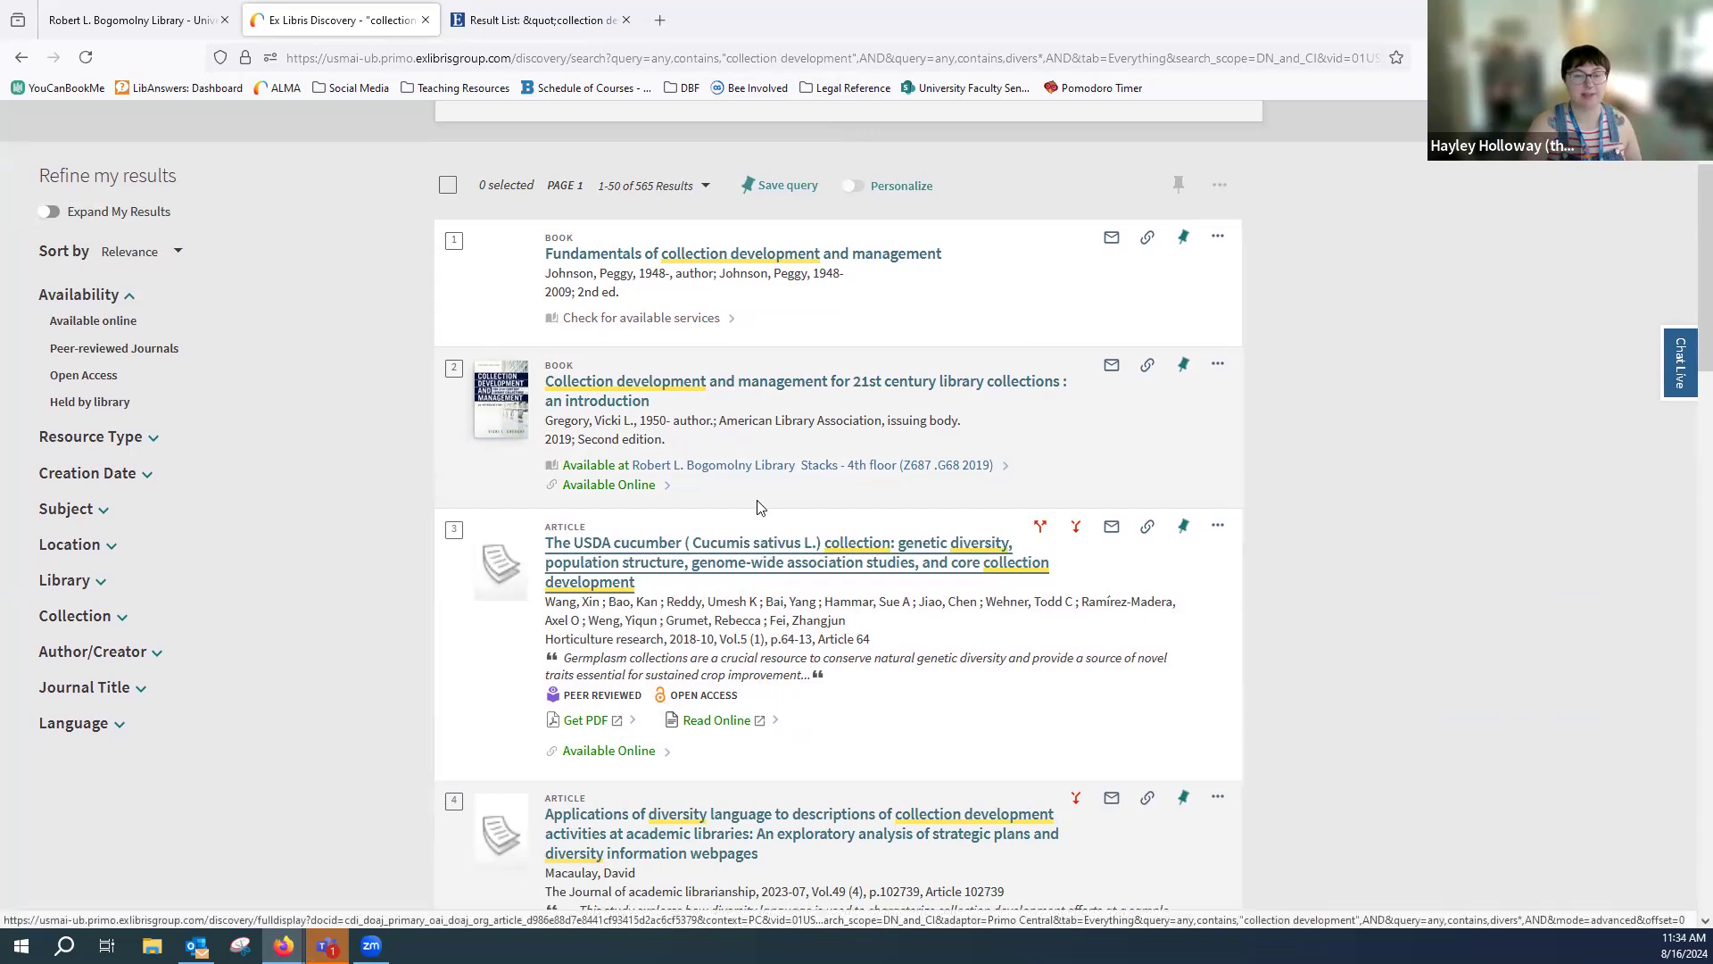
click(766, 385)
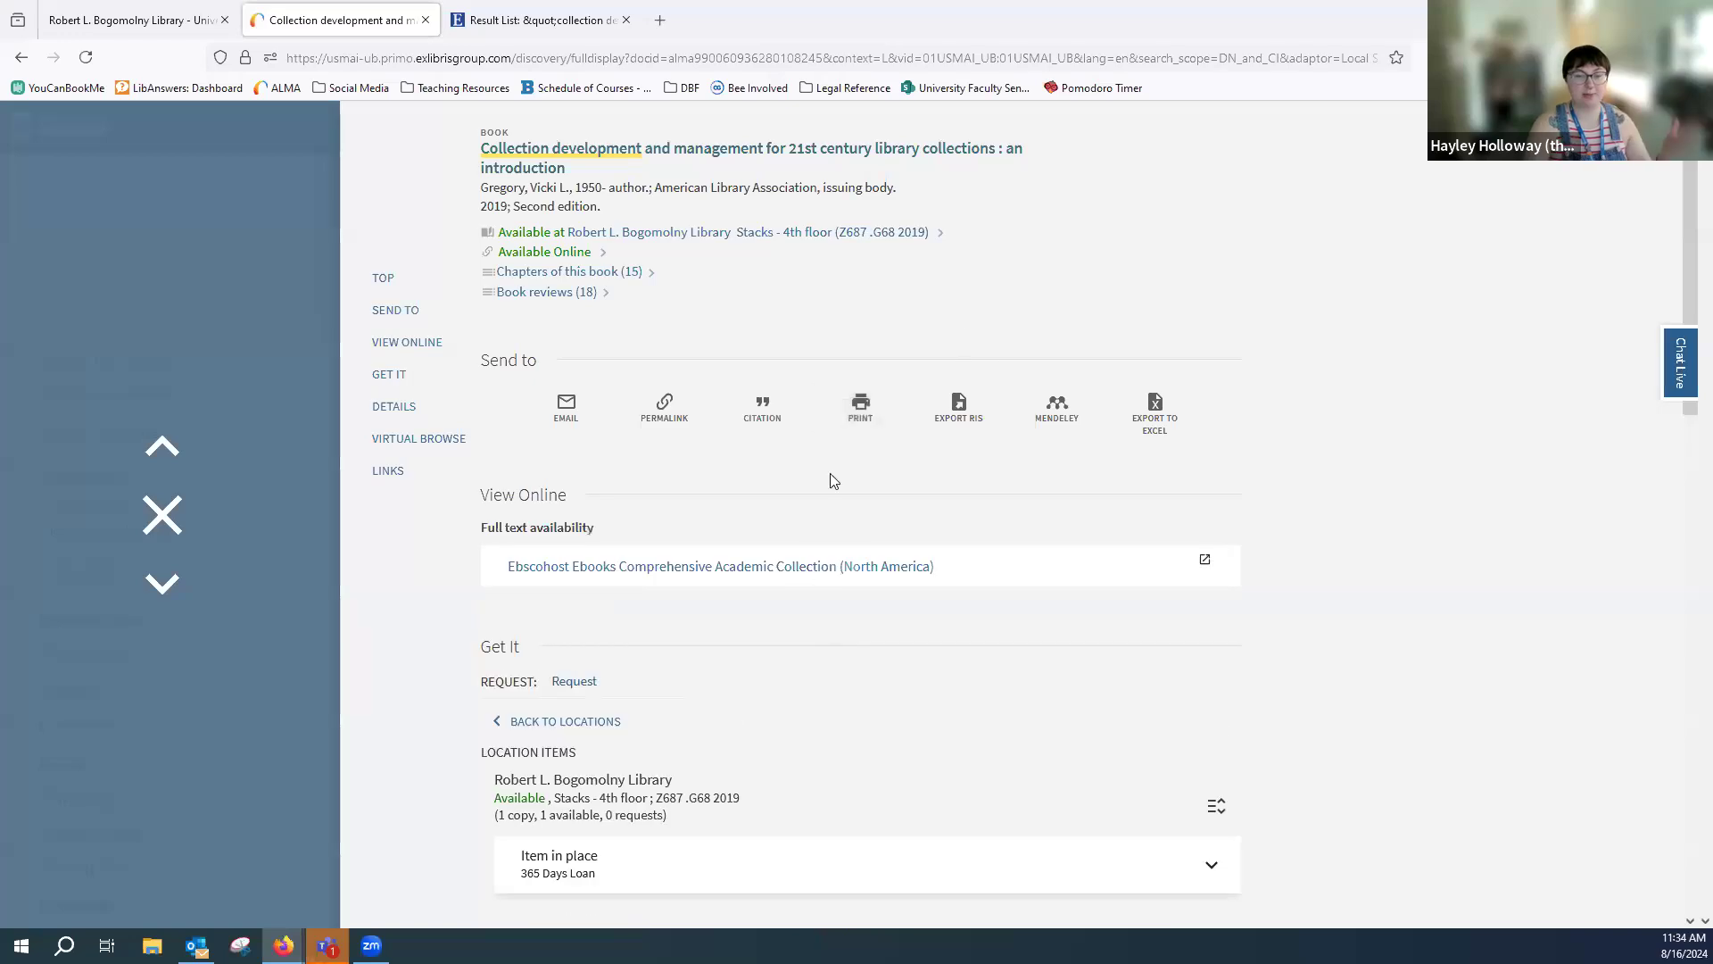
scroll(909, 338, down, 10)
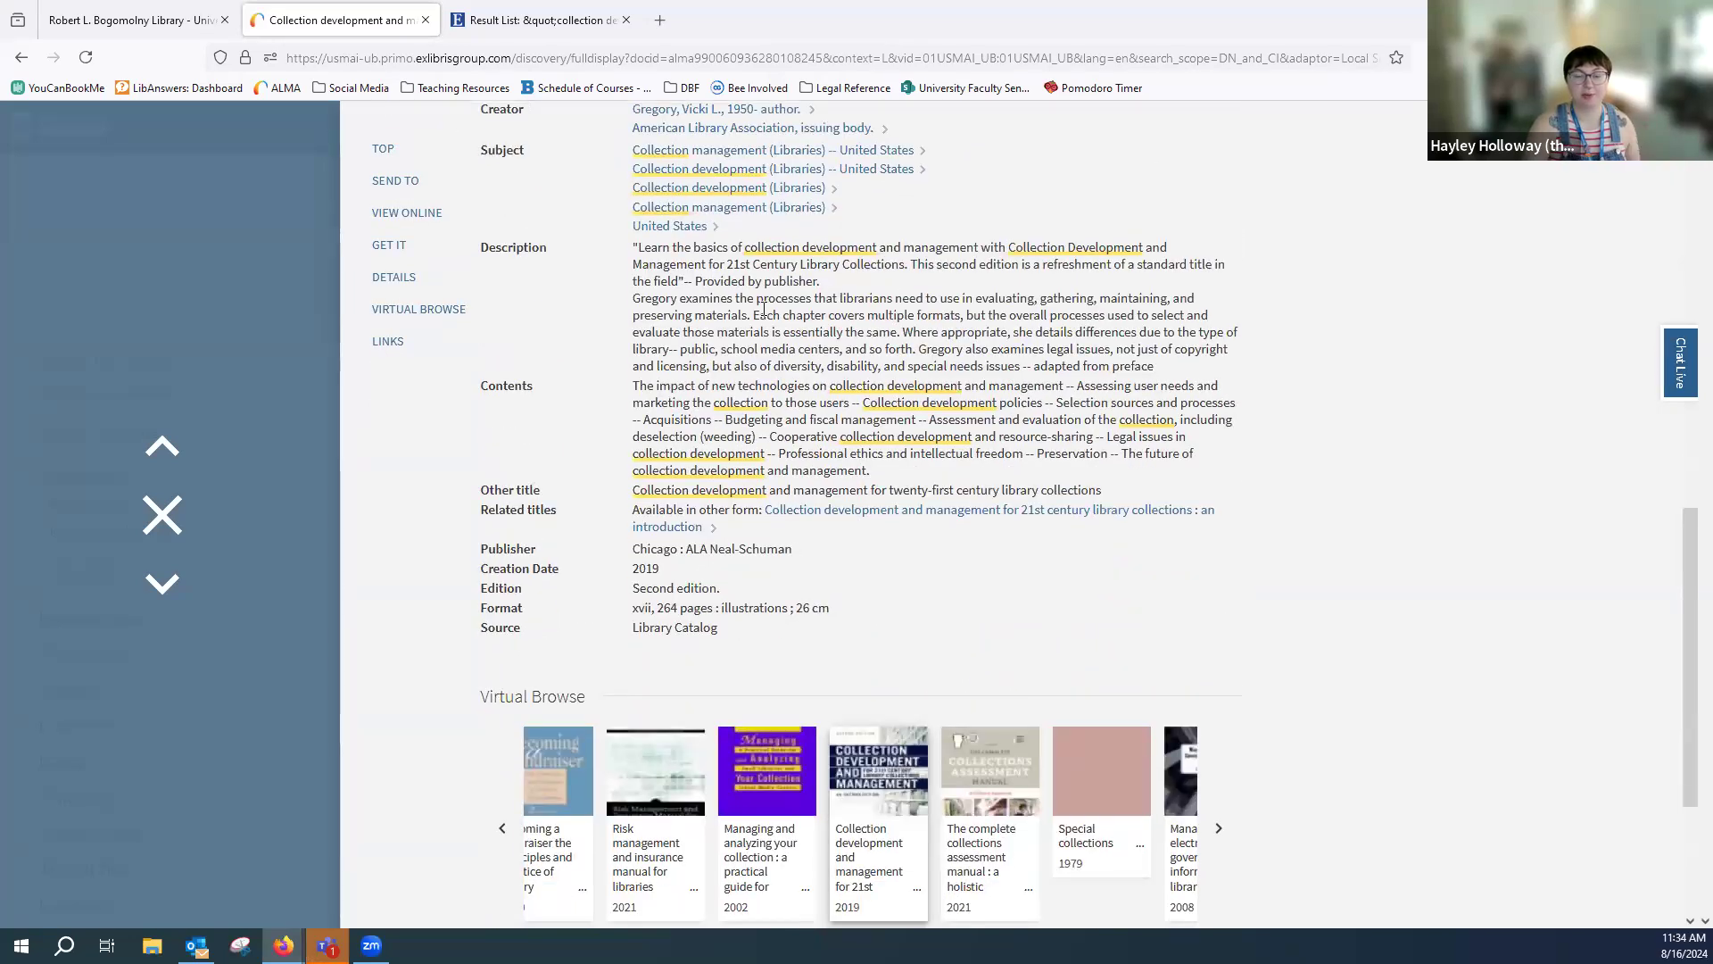
scroll(764, 314, down, 3)
scroll(897, 362, up, 10)
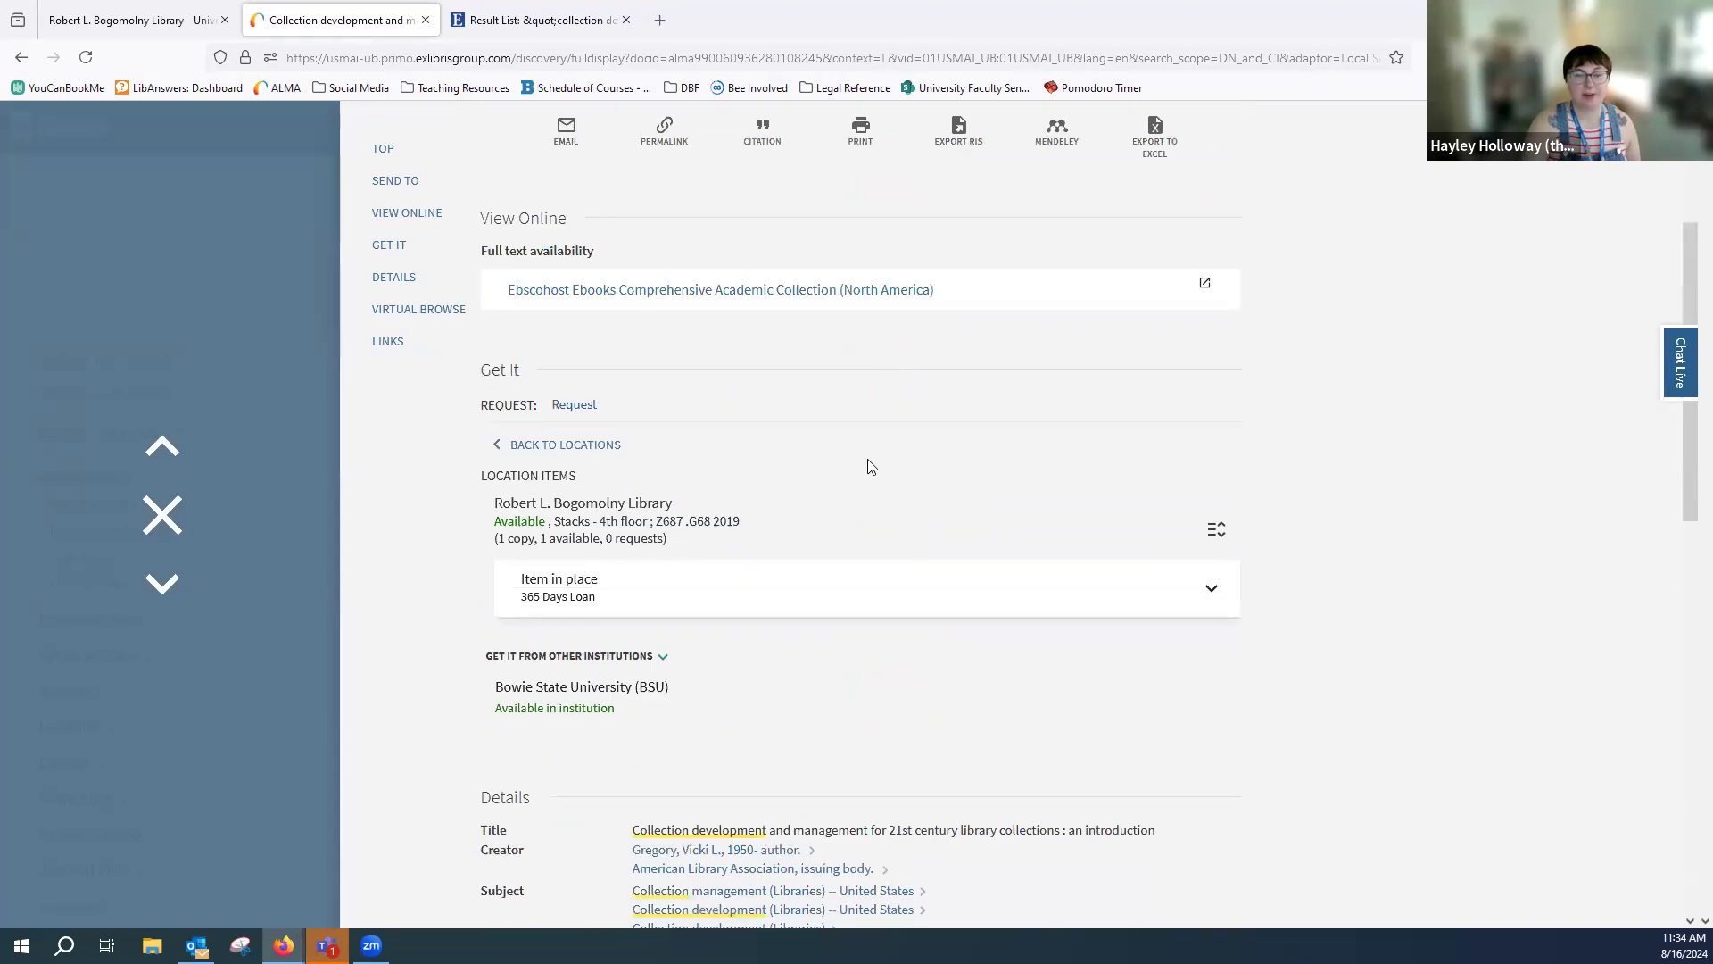
scroll(861, 467, up, 1)
scroll(860, 468, up, 2)
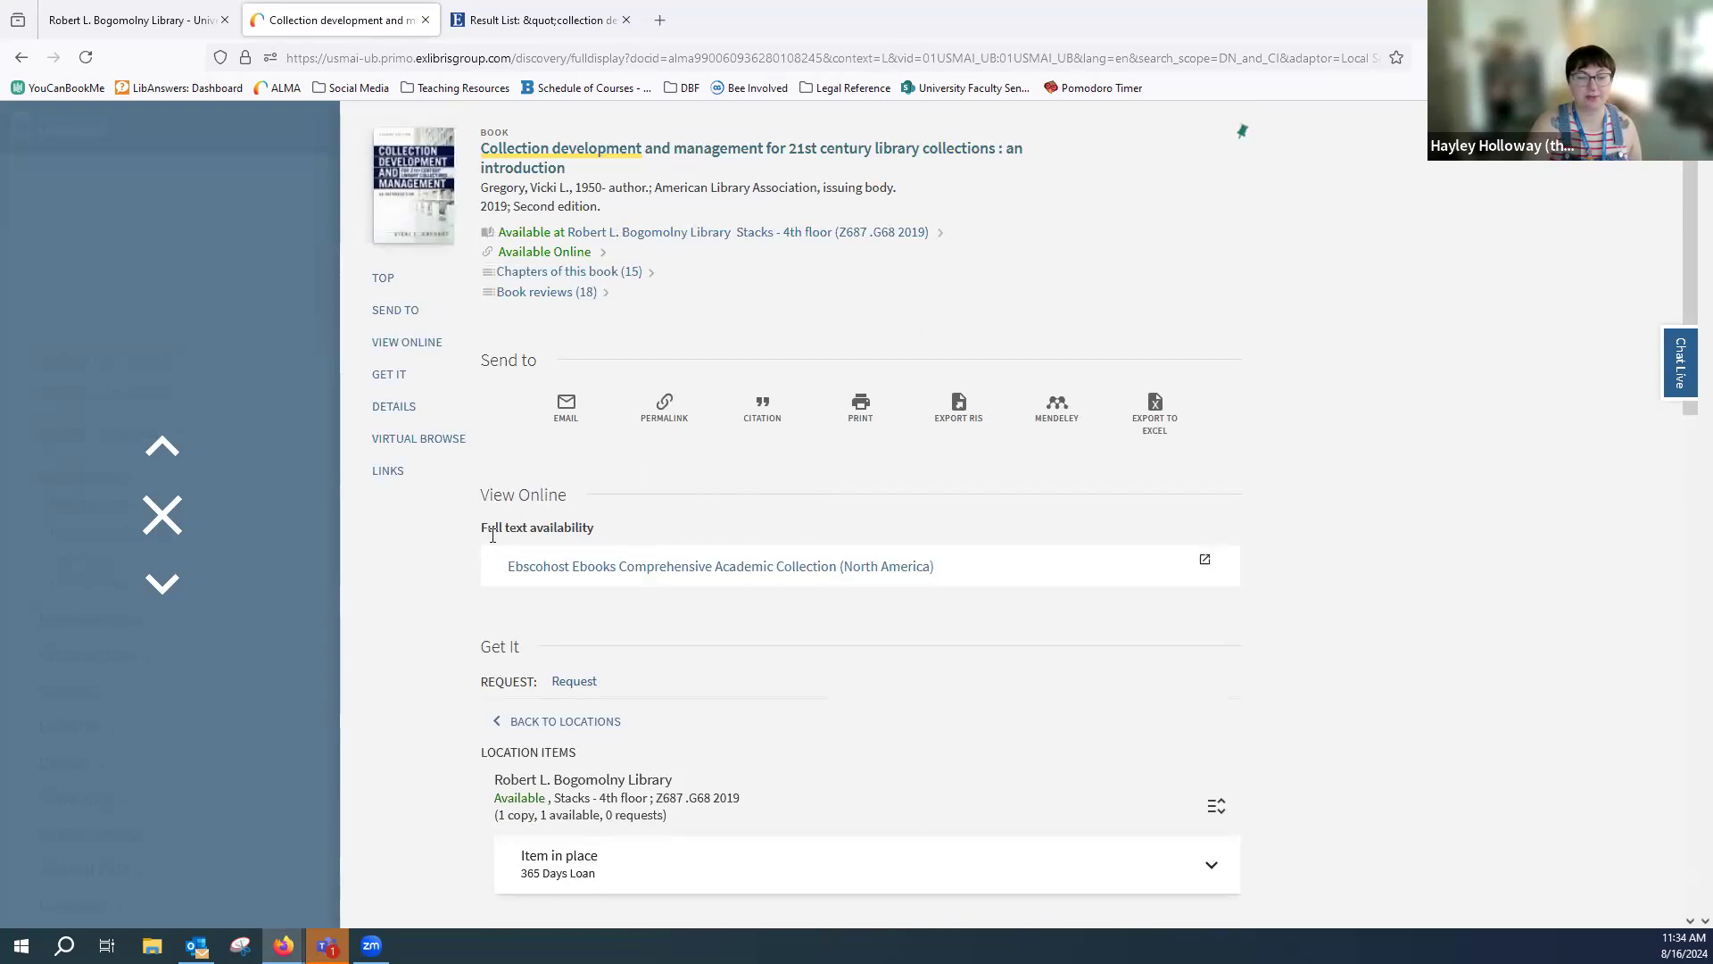
Step: View the book's Ebscohost Ebooks full-text page in a separate tab, and return to the catalog search results
right_click(606, 568)
click(670, 589)
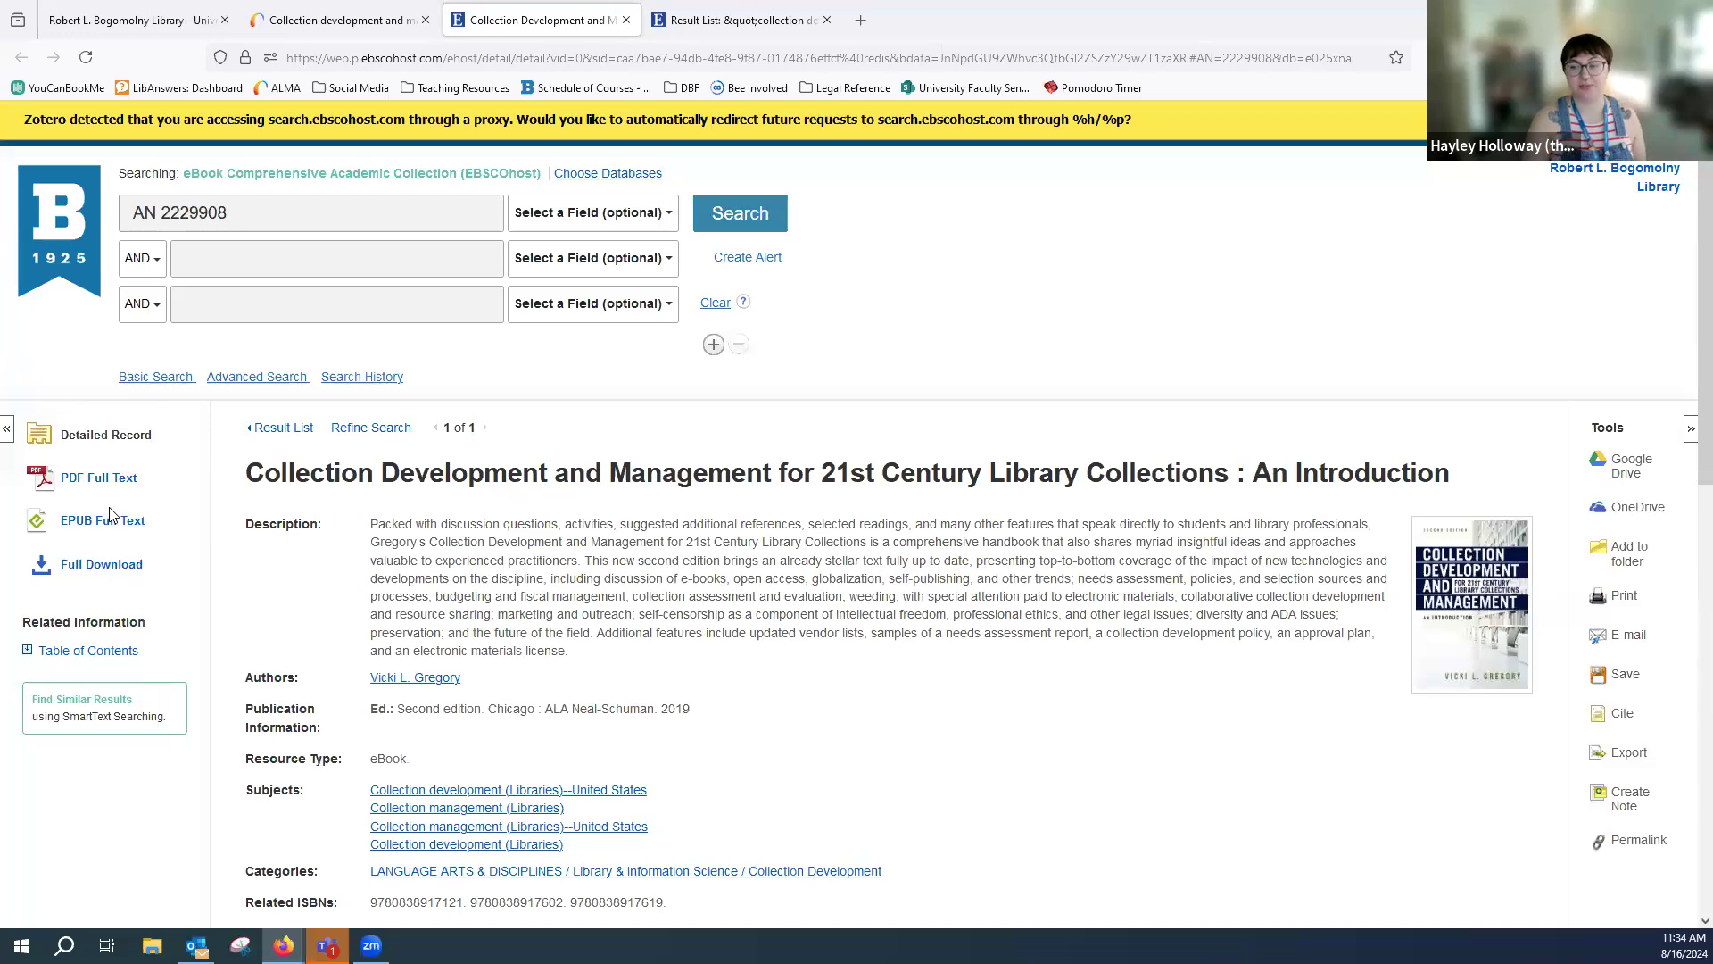
click(626, 20)
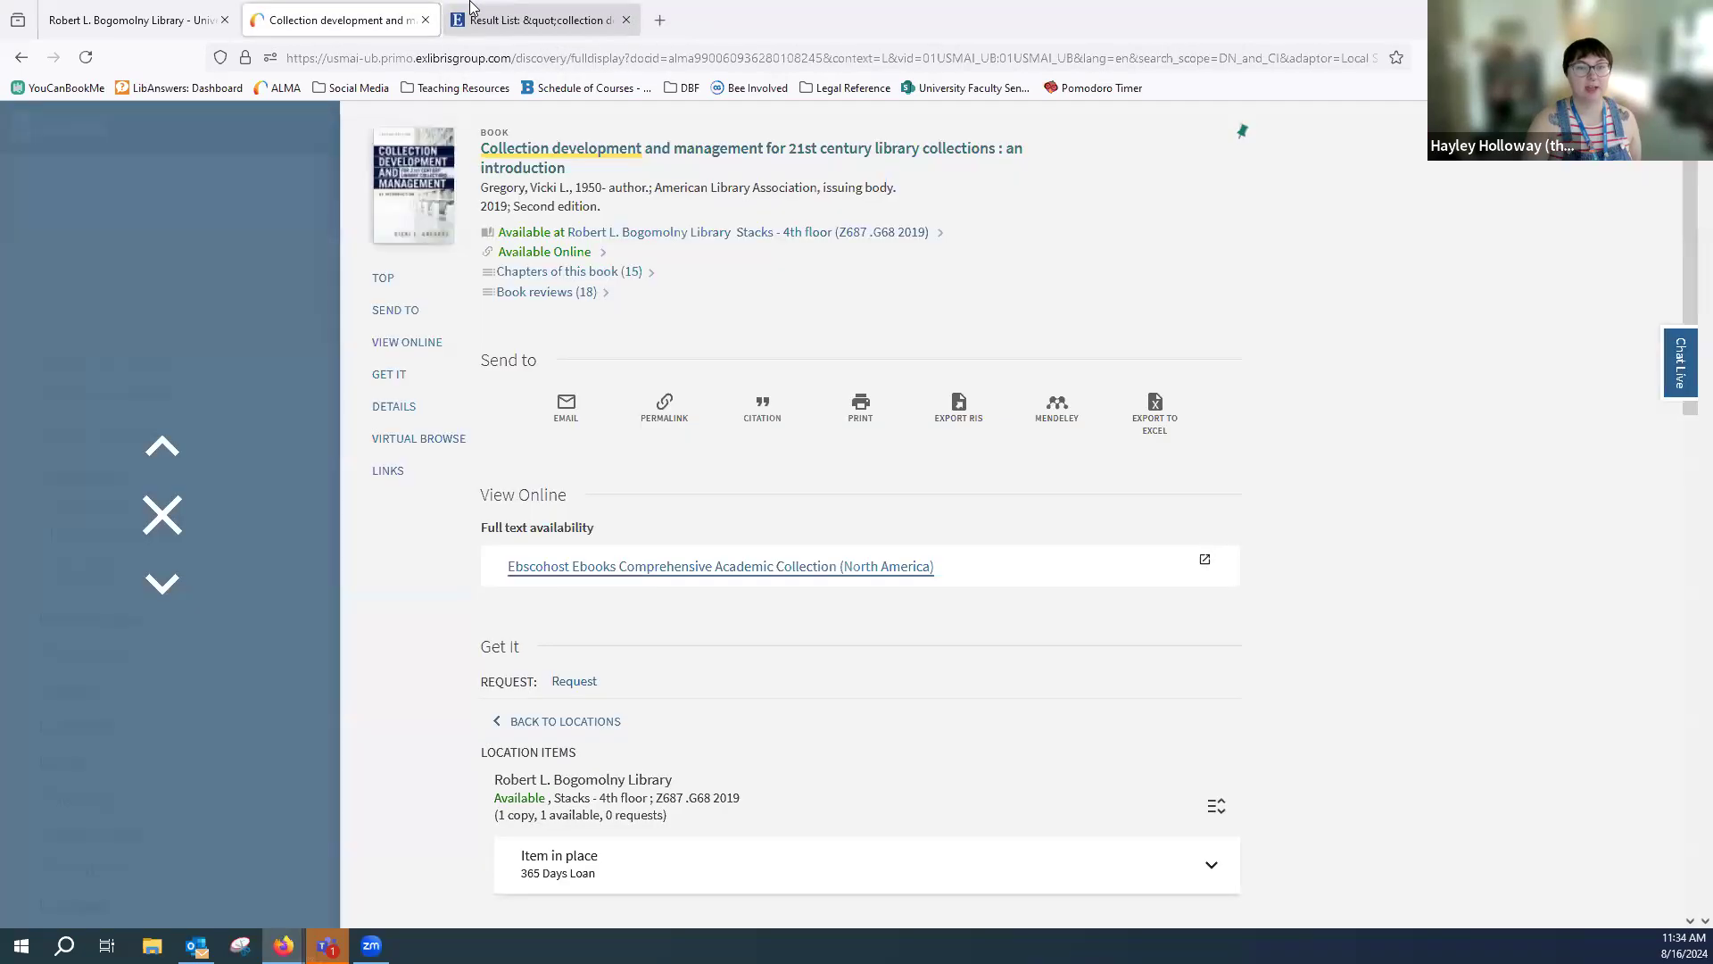
click(151, 520)
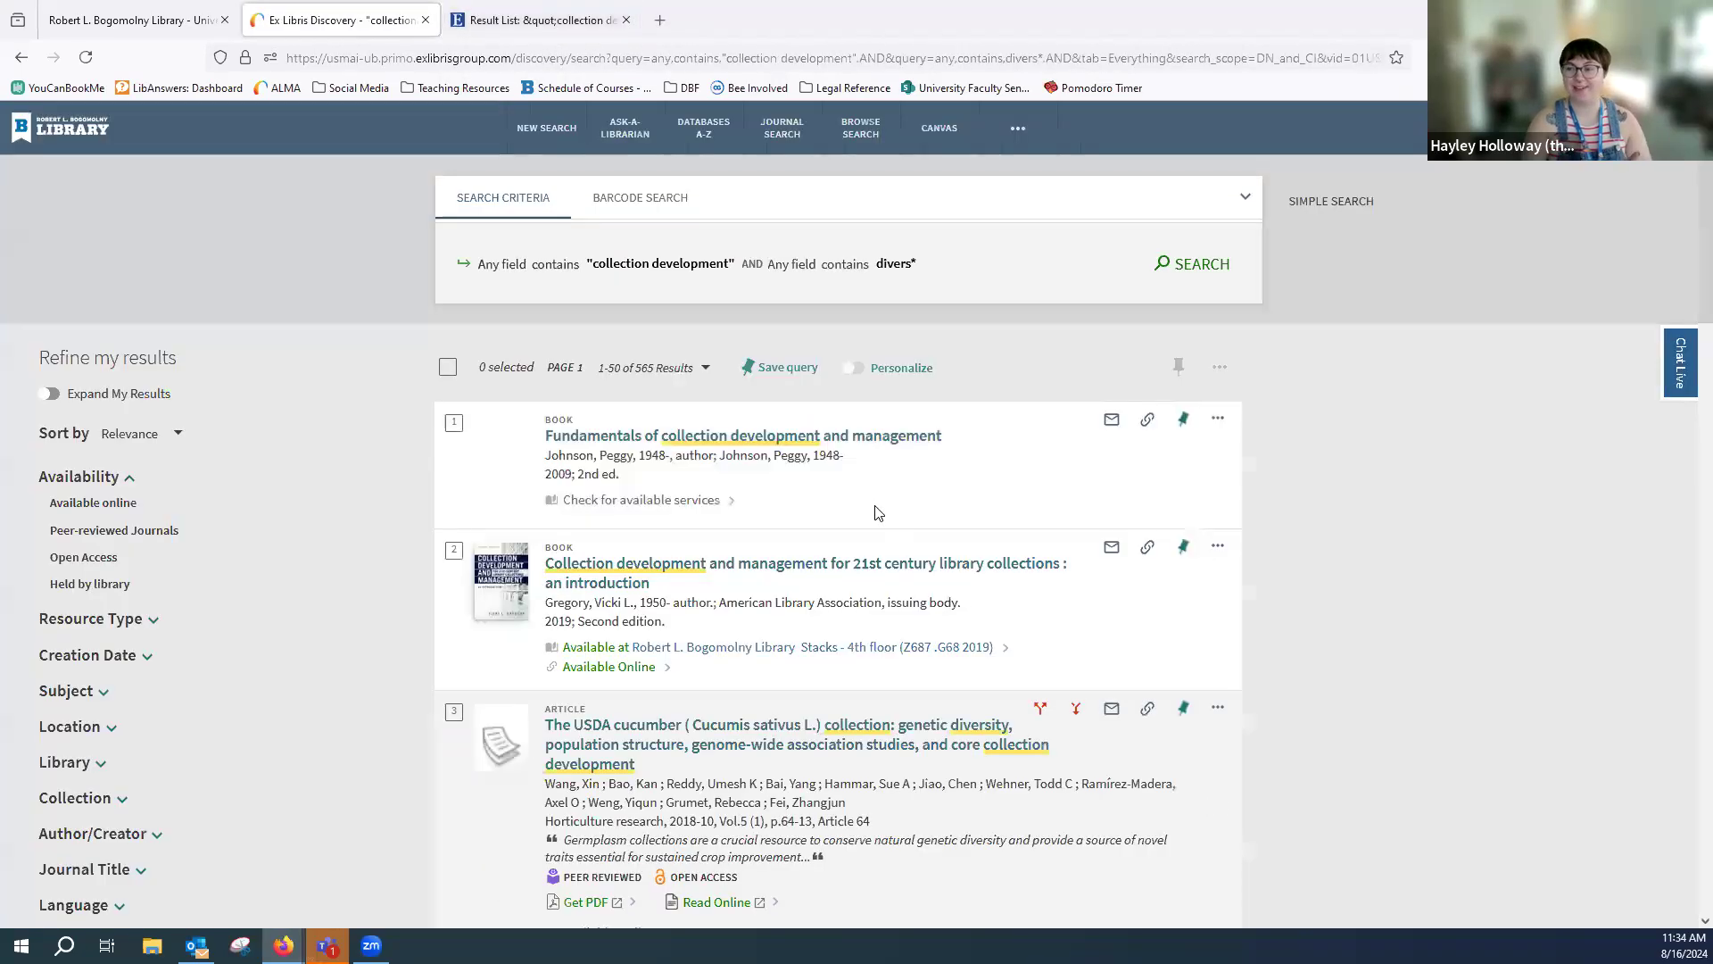
Step: Review the Resource Sharing Request form for "Fundamentals of collection development and management" without sending it, and return to the results
click(846, 457)
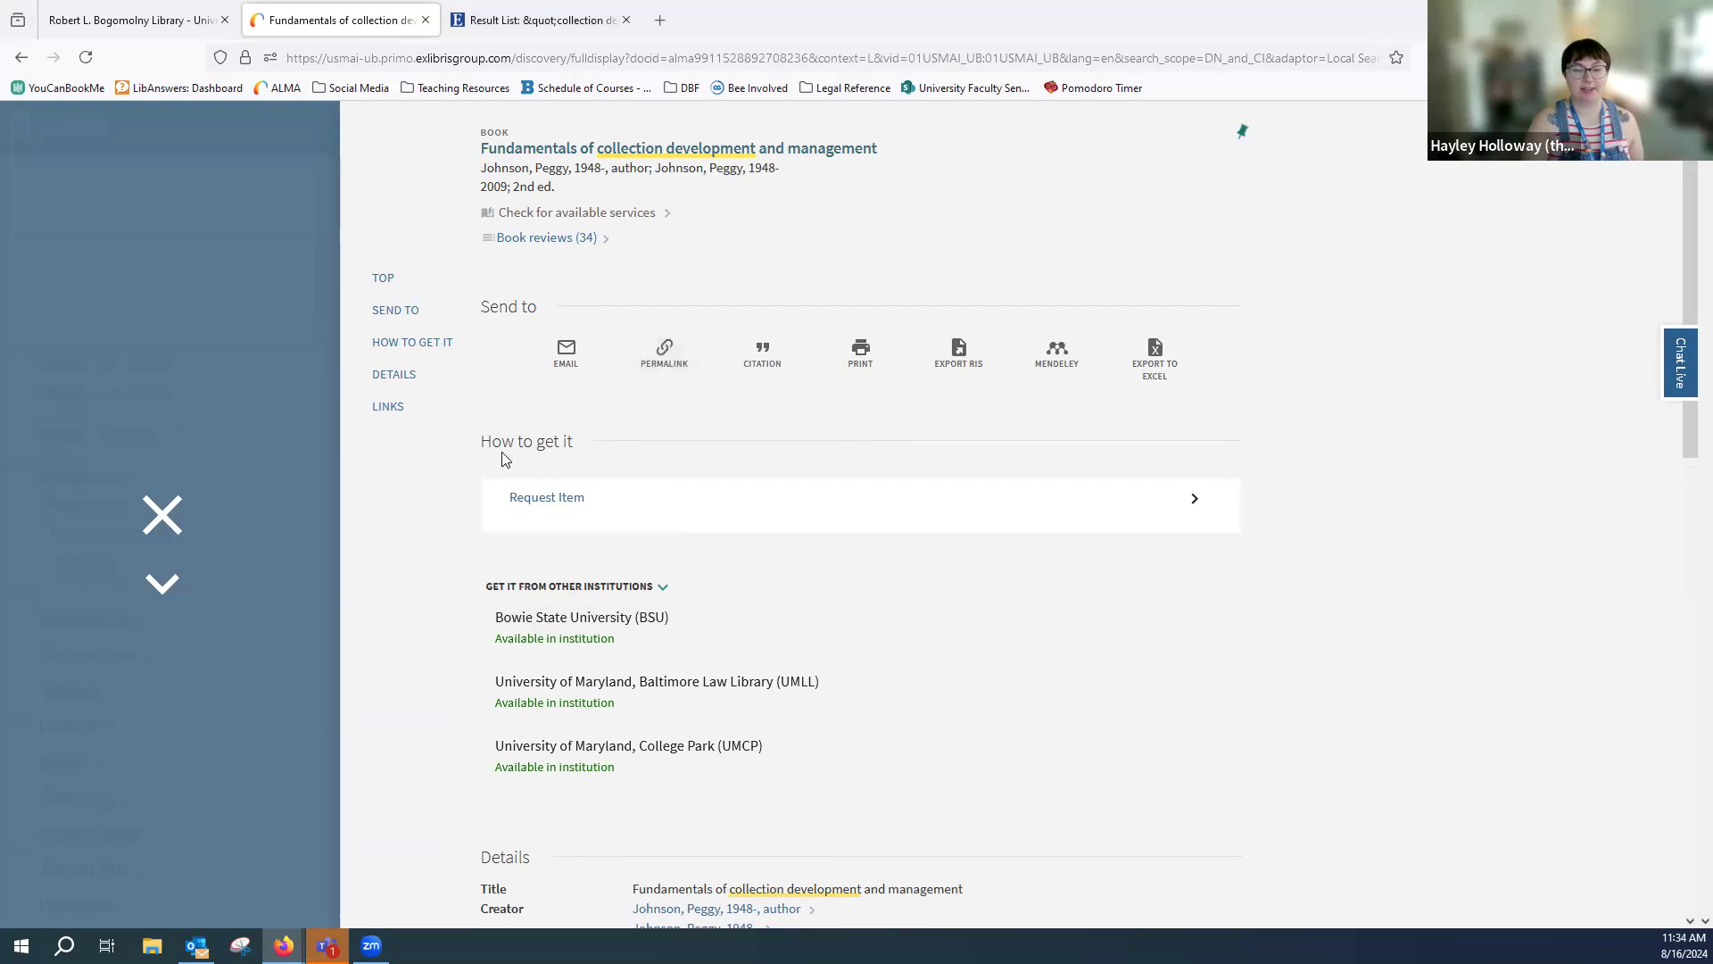
click(572, 500)
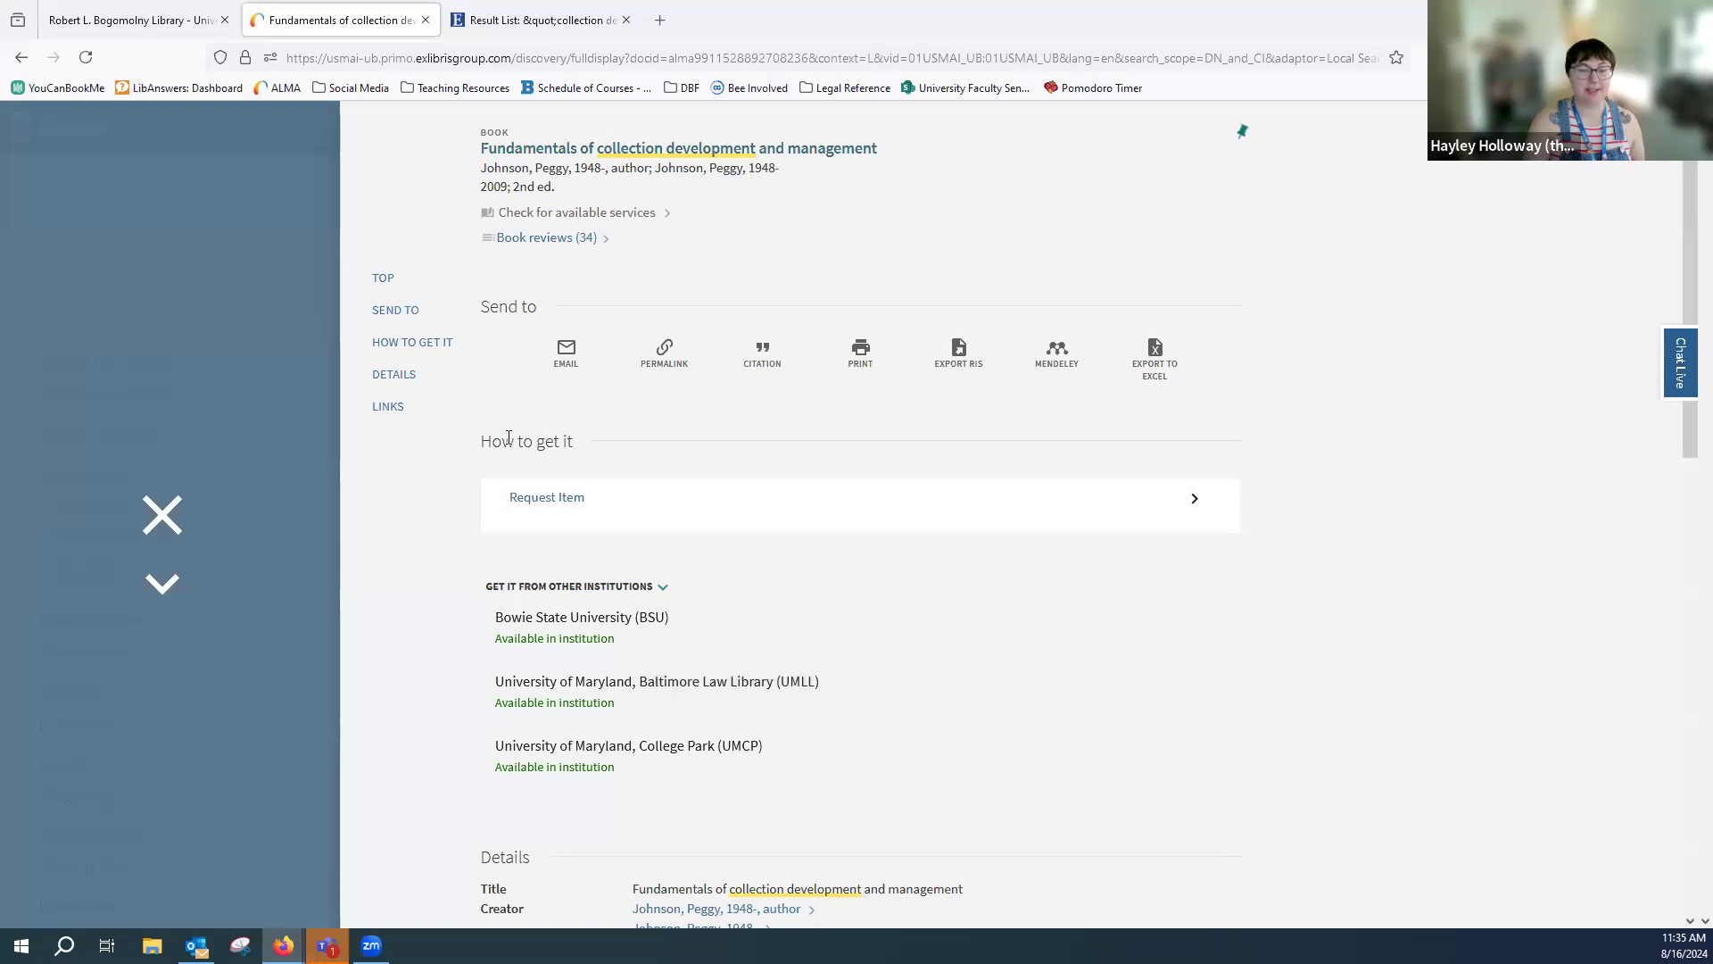
click(555, 500)
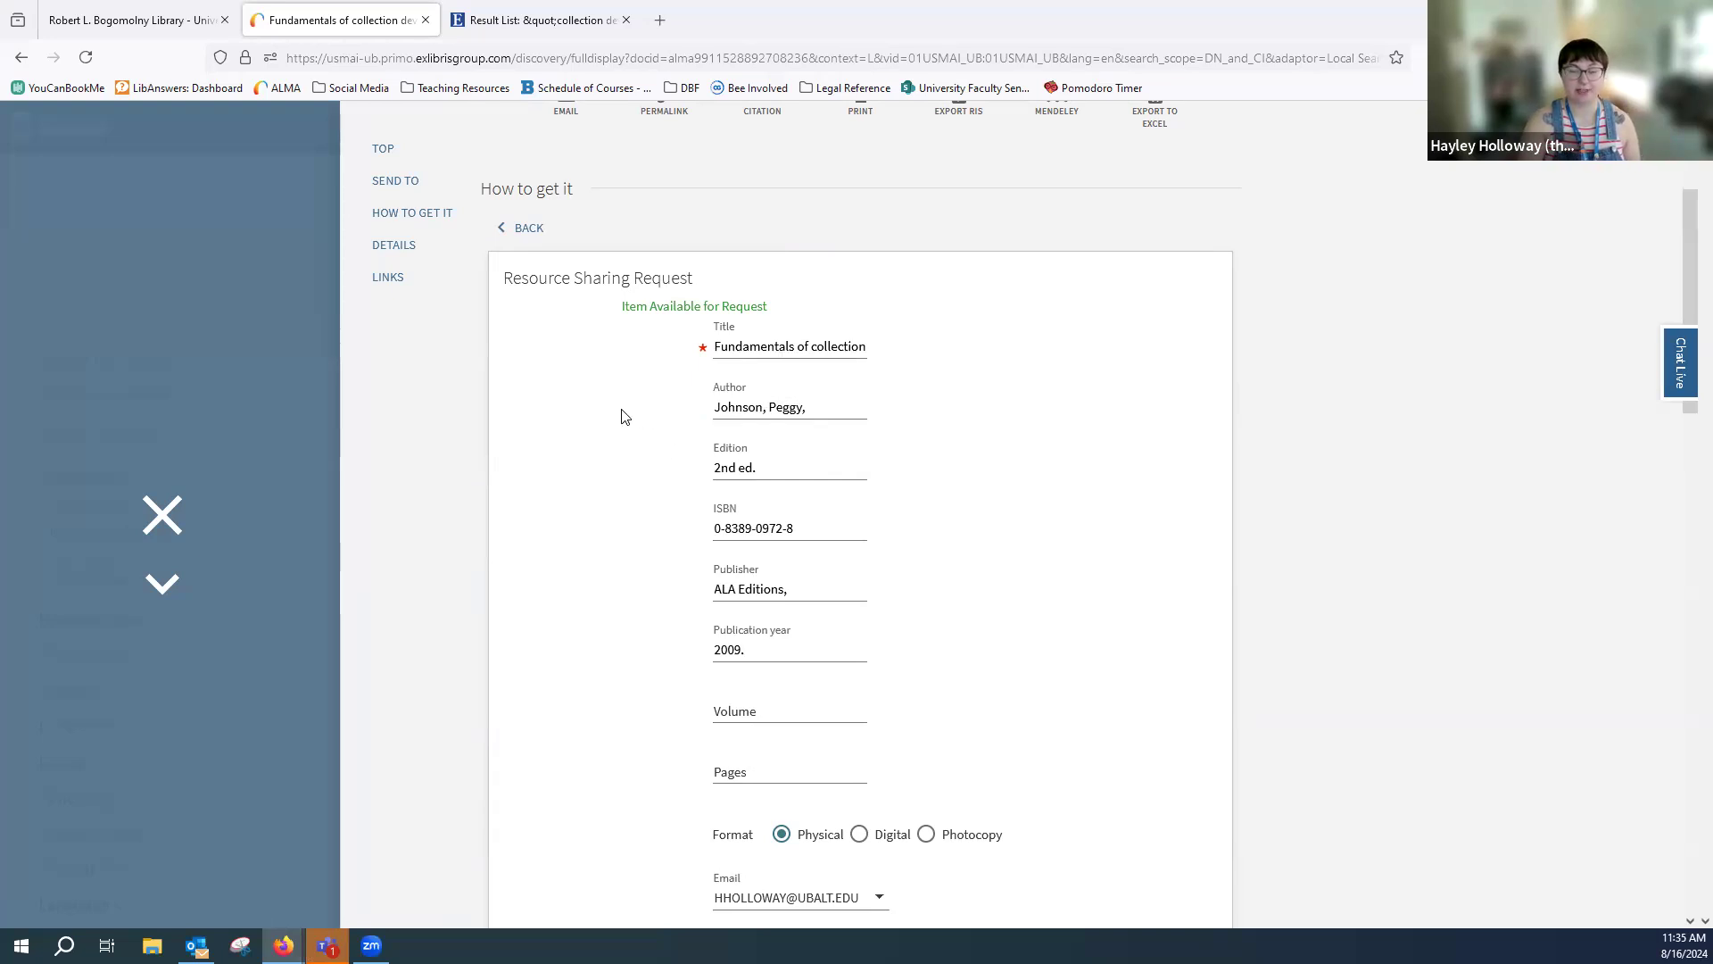
scroll(618, 415, down, 4)
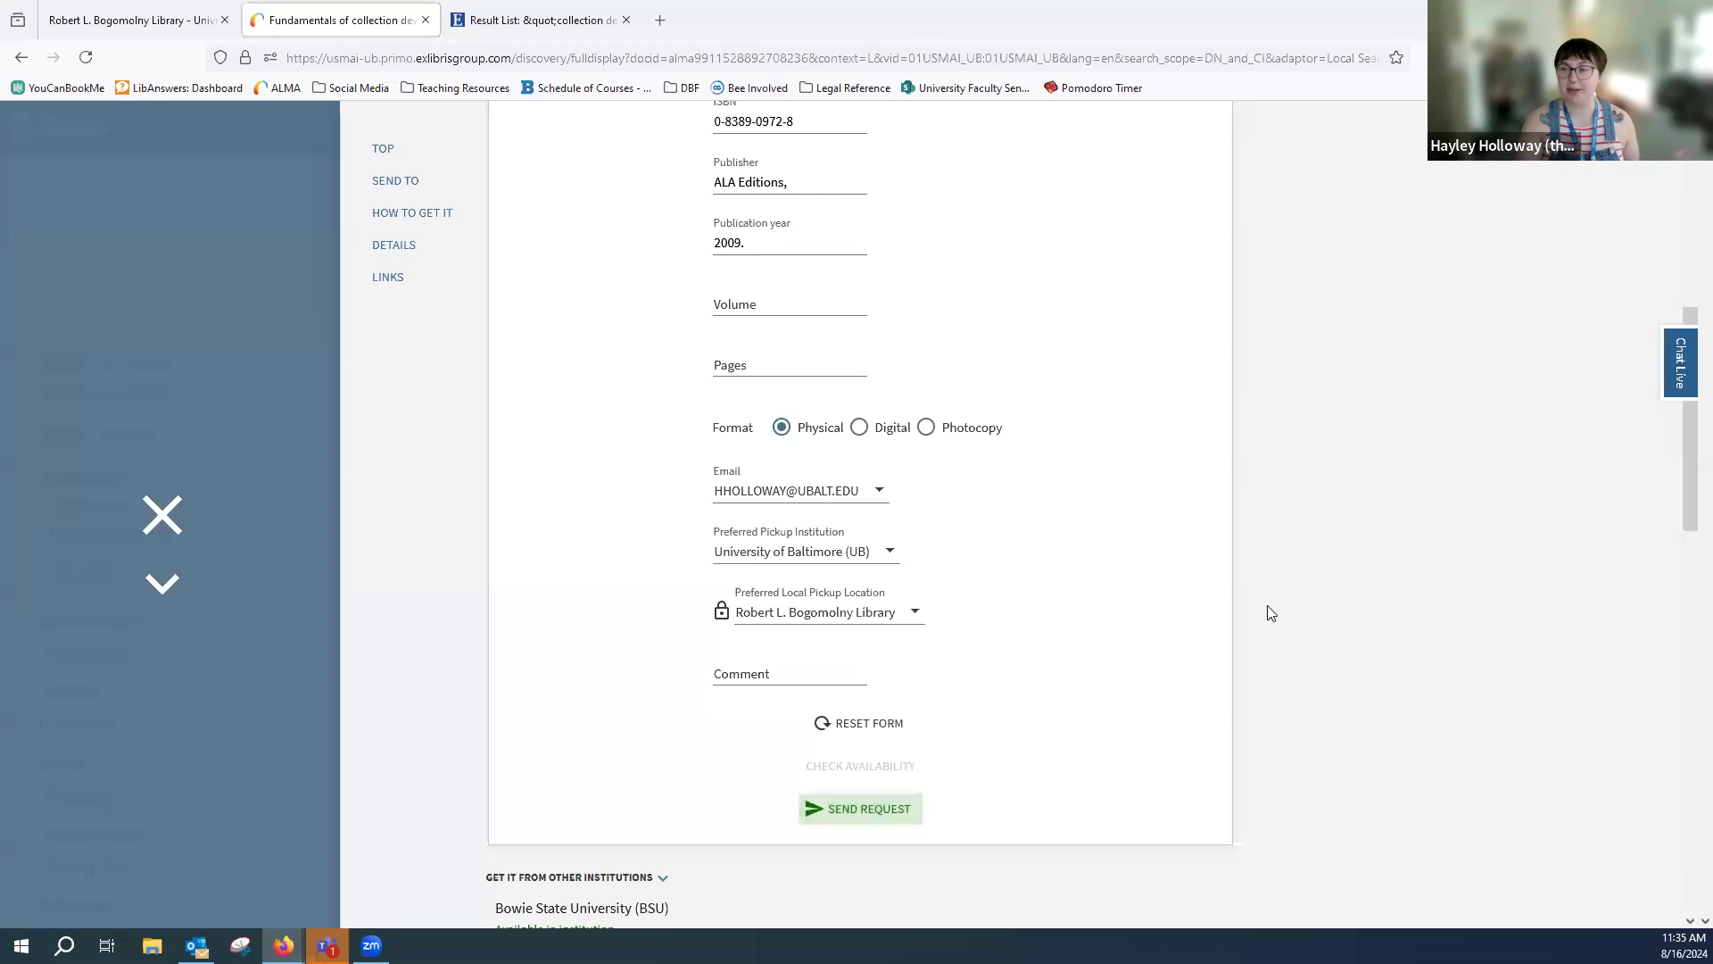
scroll(1262, 606, up, 7)
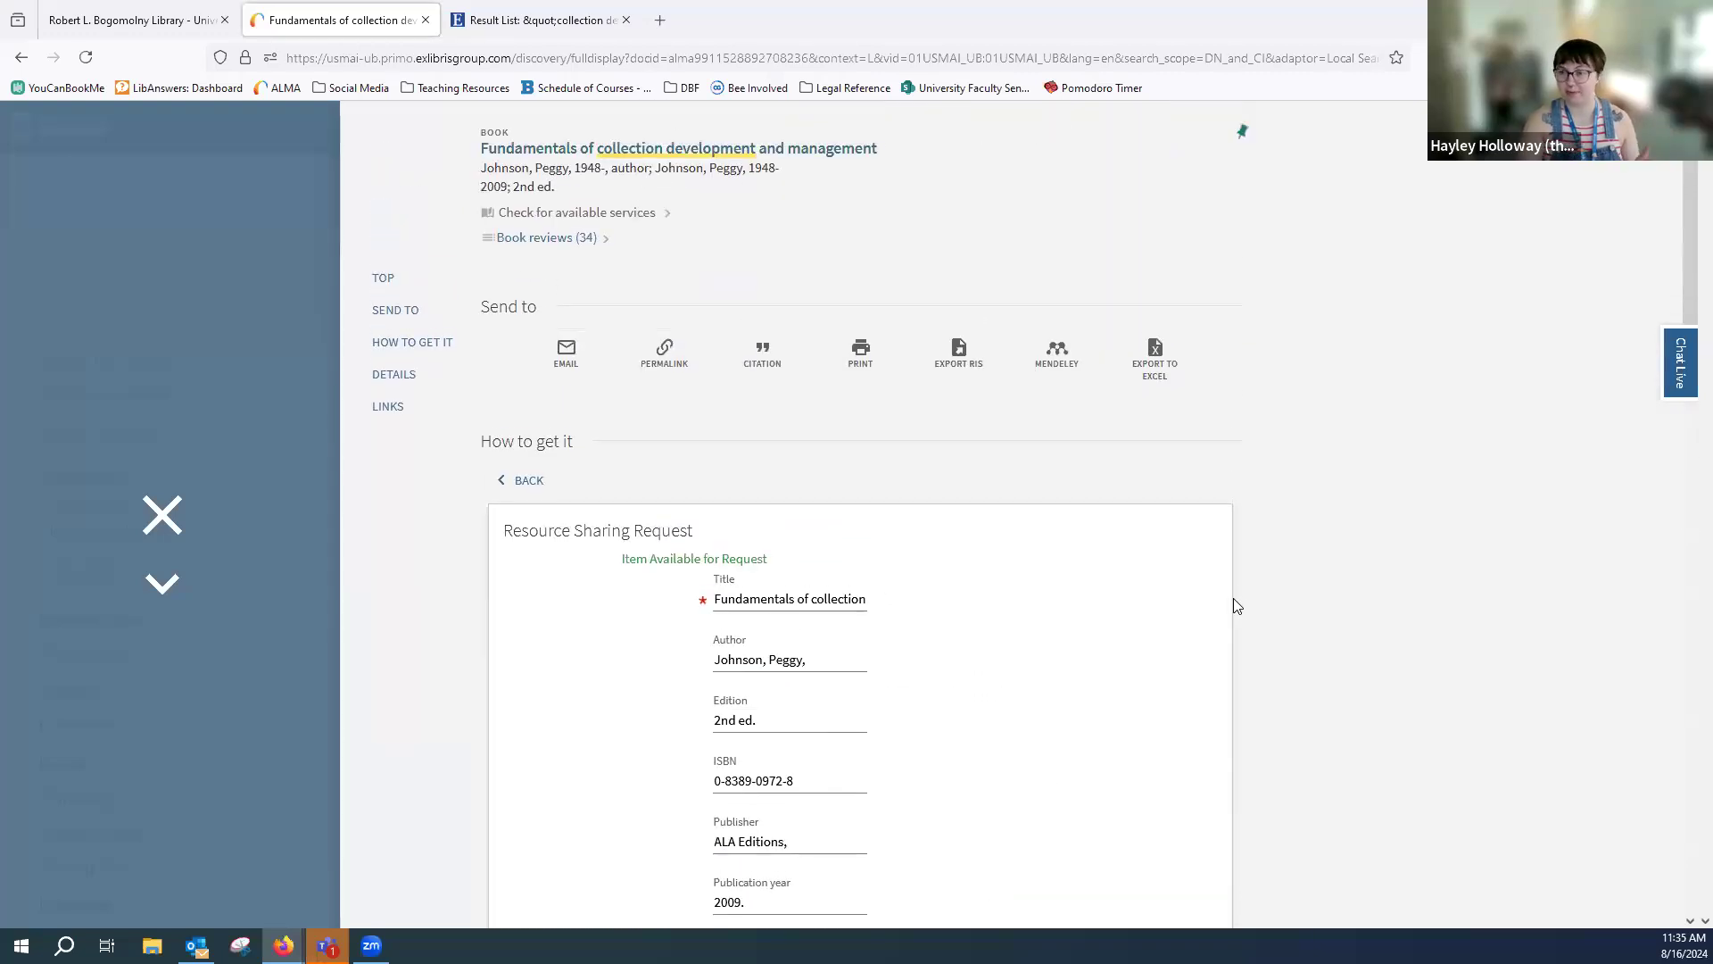
click(175, 515)
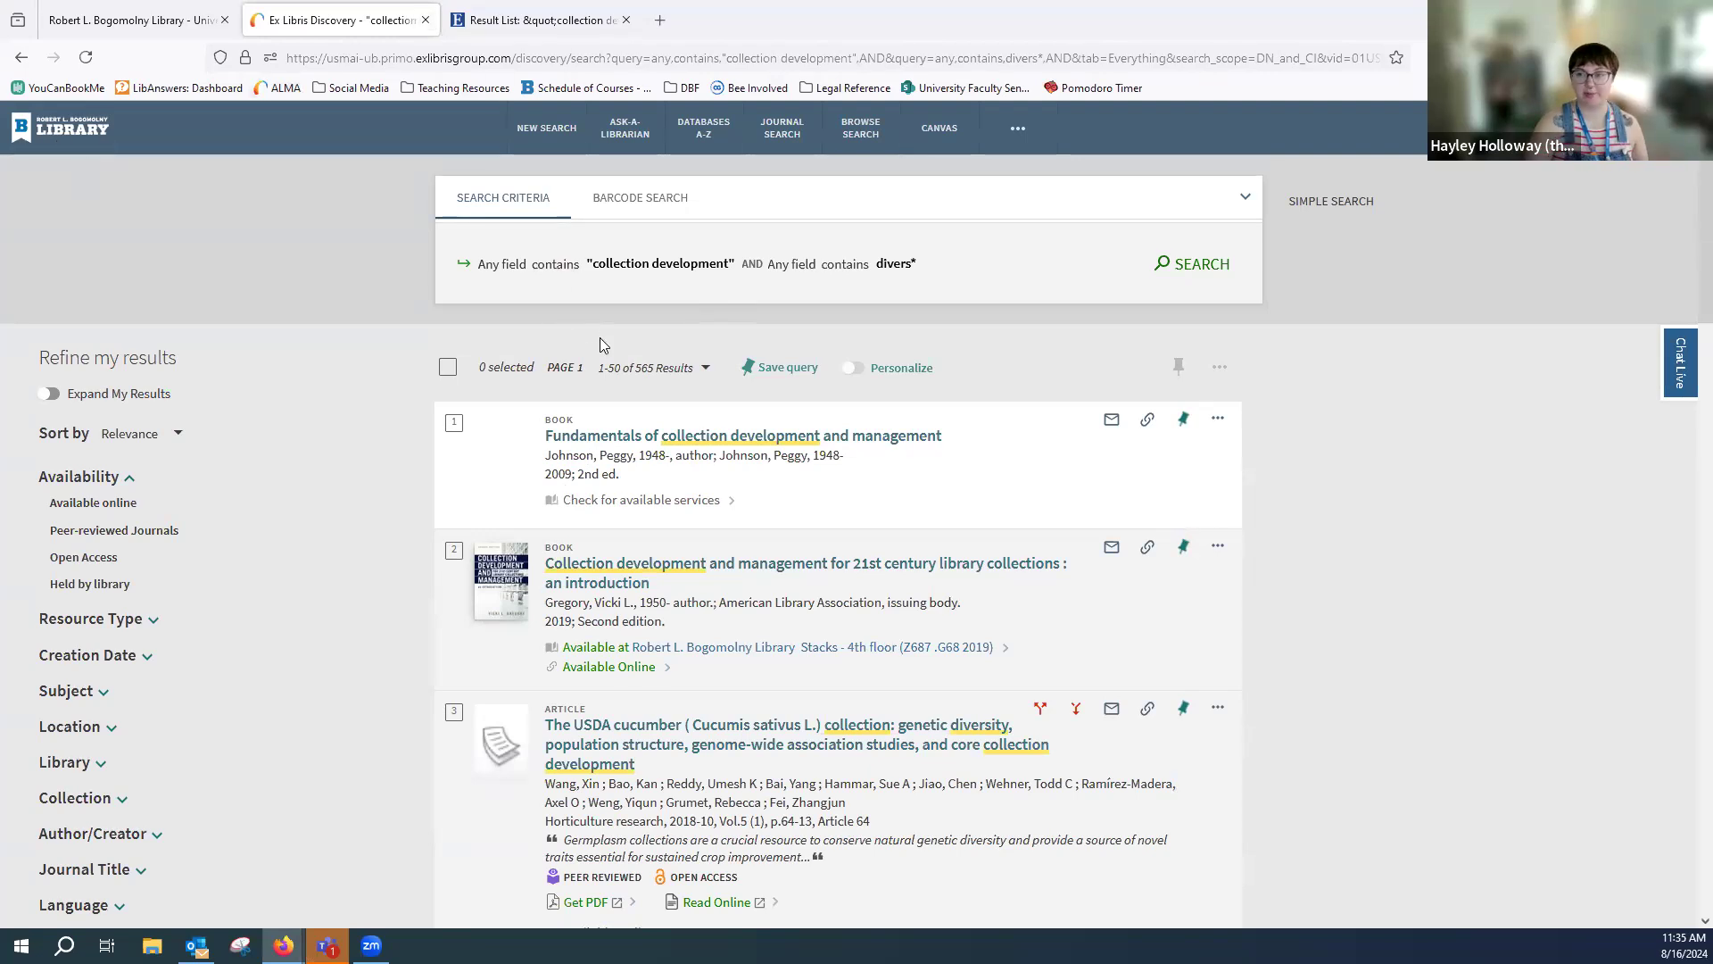
Step: Open the "Uncovering Whiteness in Academic Library Collections" article record from the EBSCO Academic Search Ultimate results
click(548, 31)
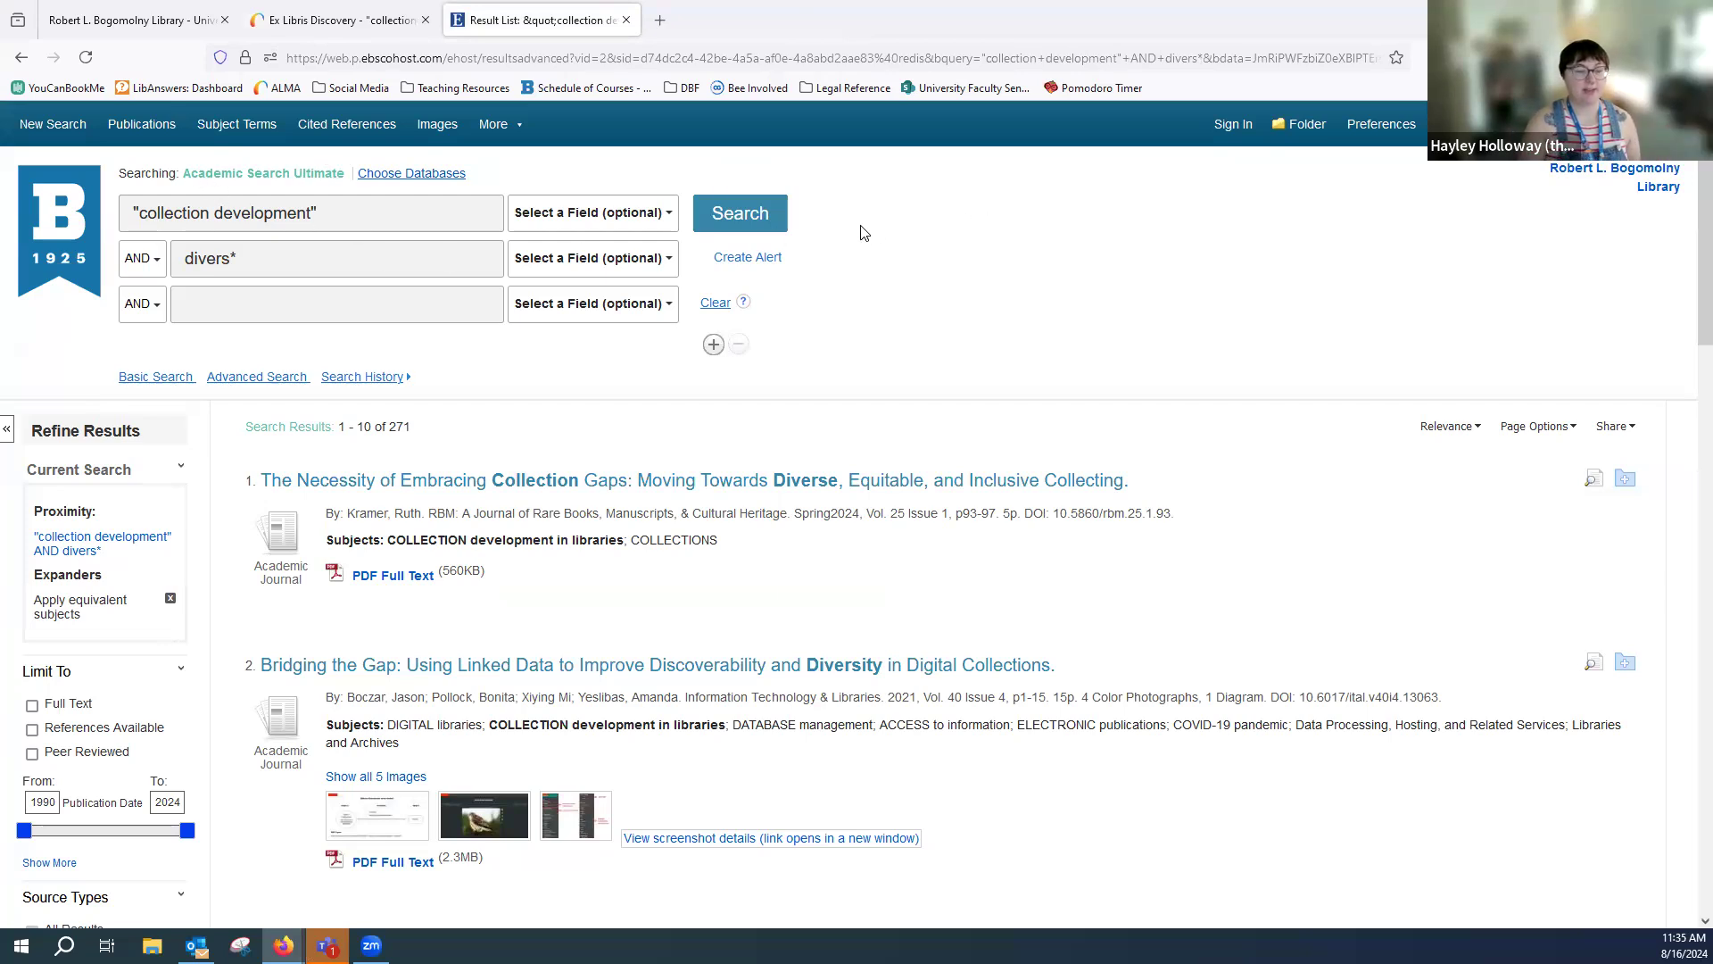
scroll(890, 273, down, 2)
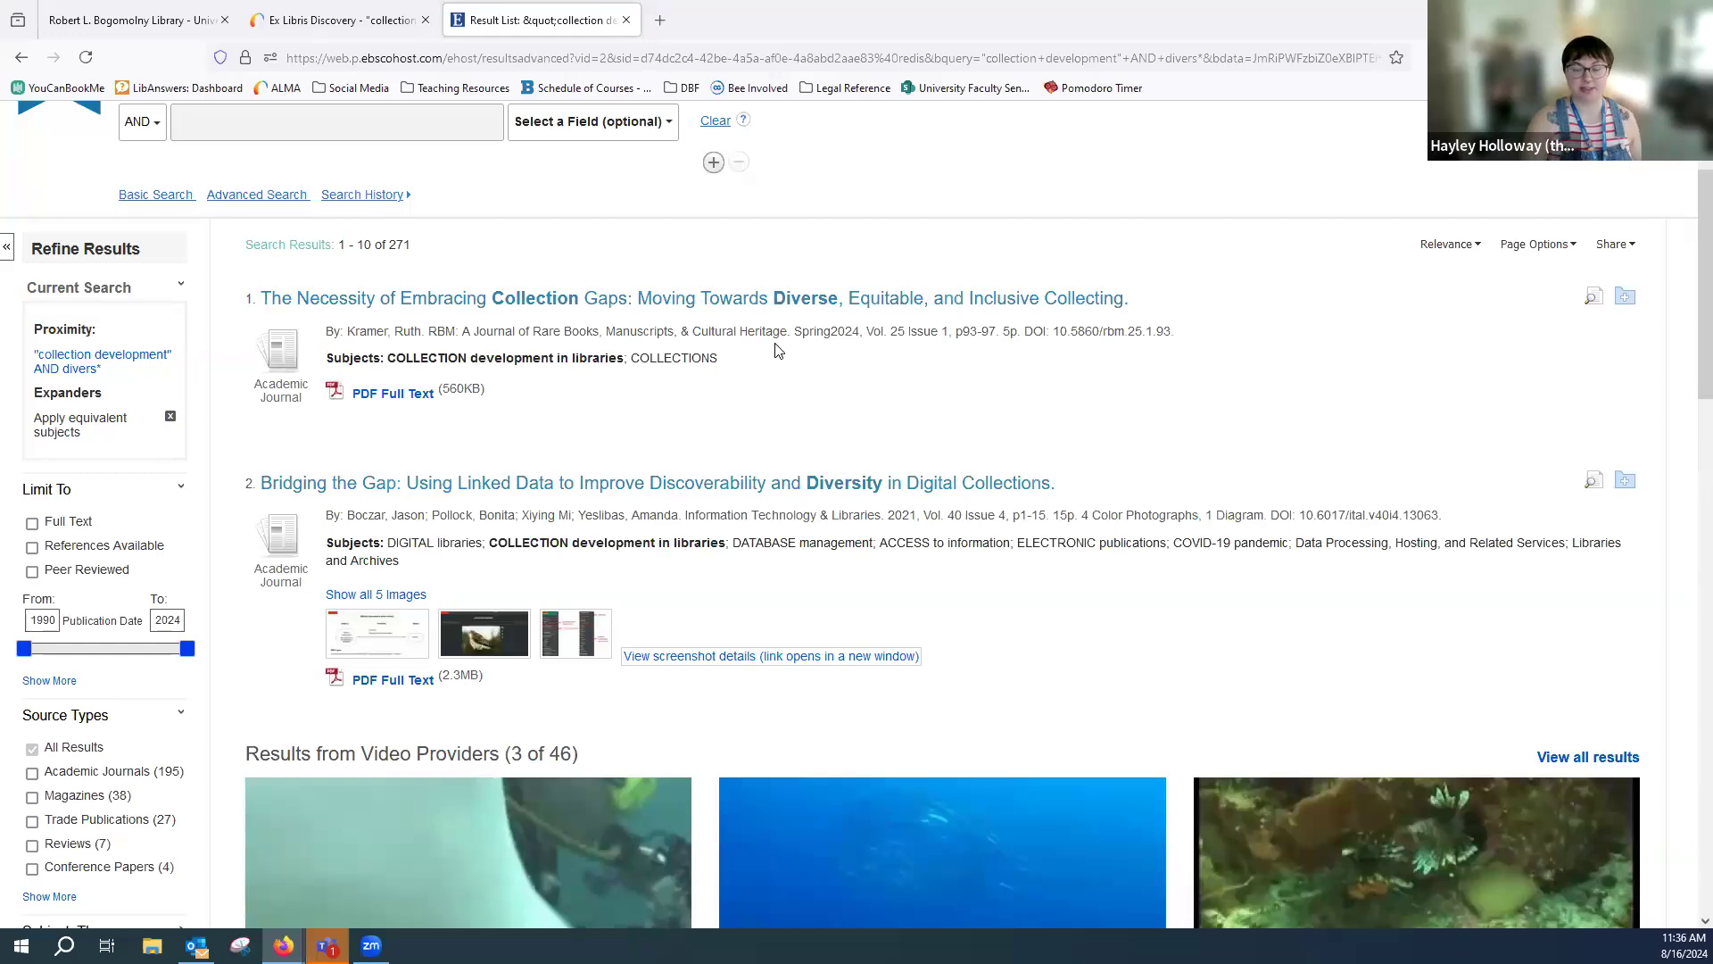
scroll(822, 358, down, 1)
scroll(822, 358, down, 8)
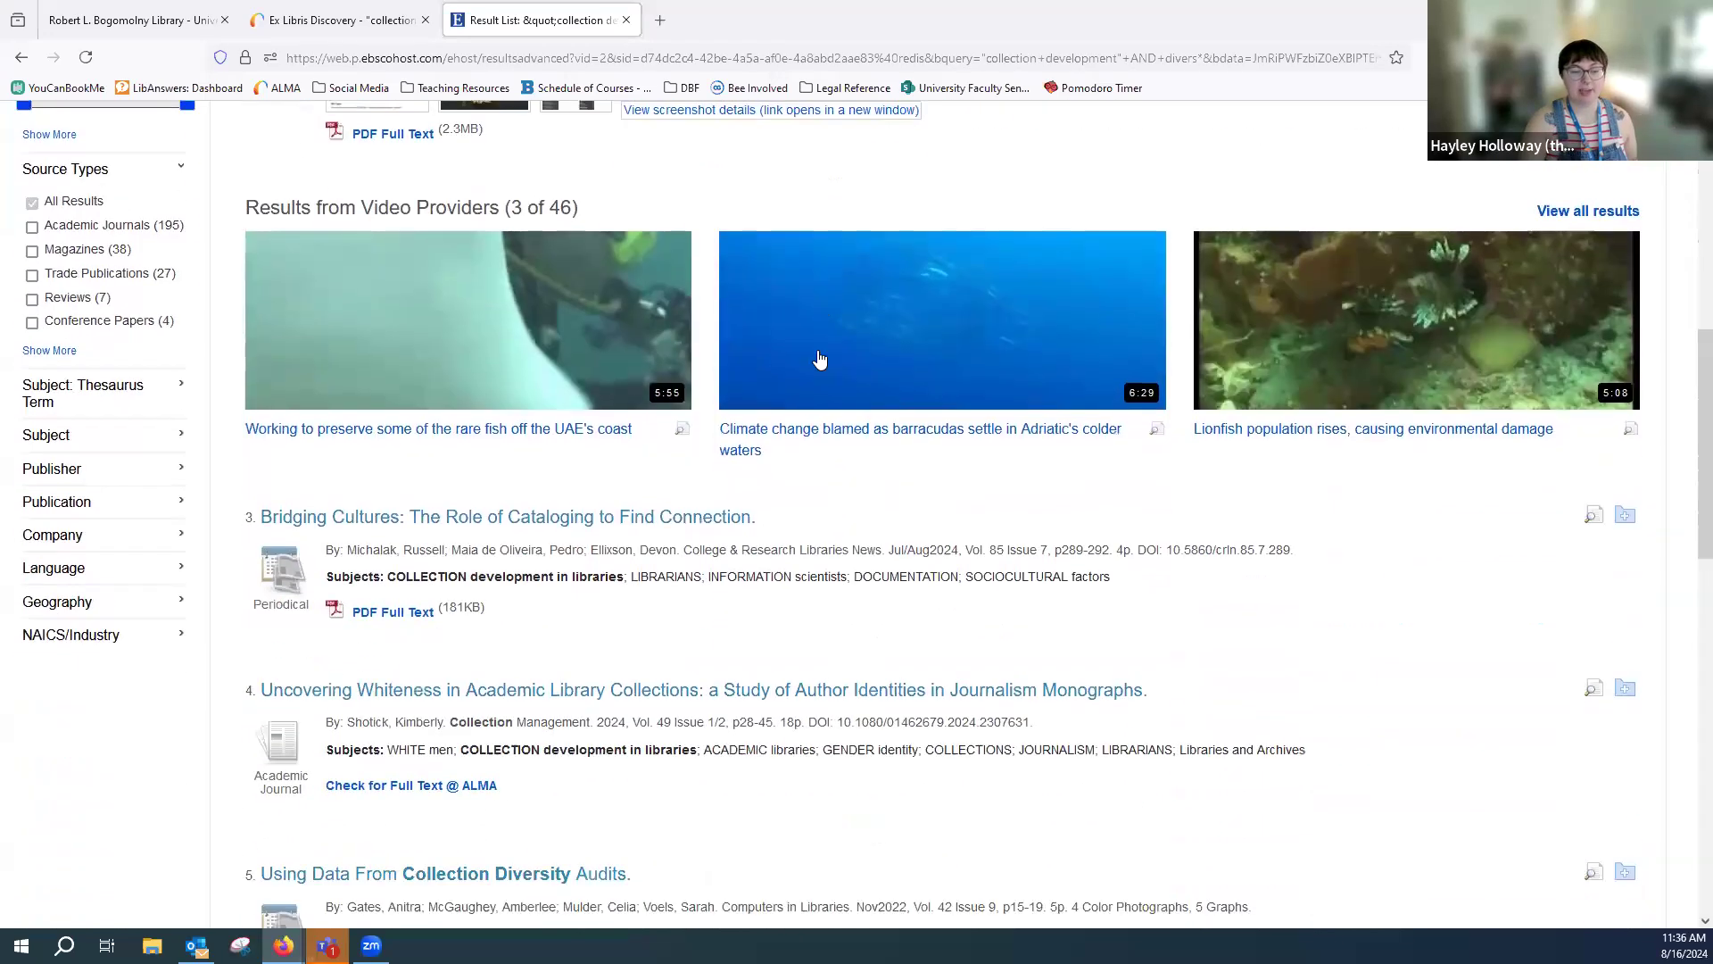
scroll(816, 397, down, 1)
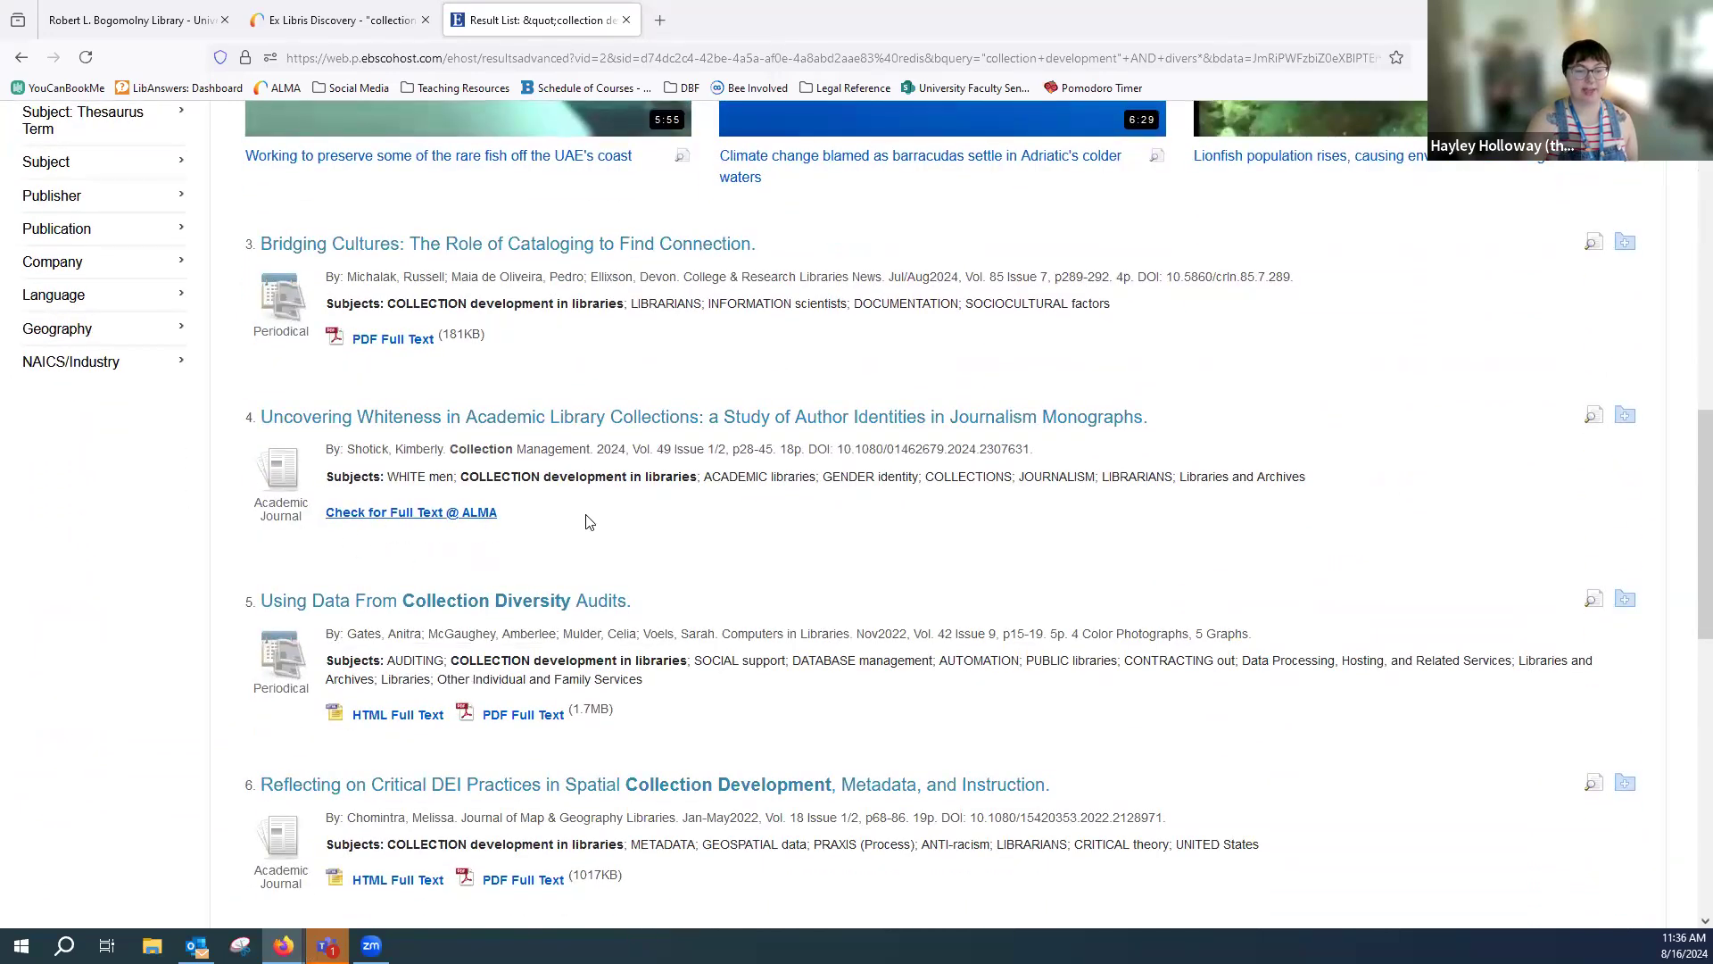
click(647, 419)
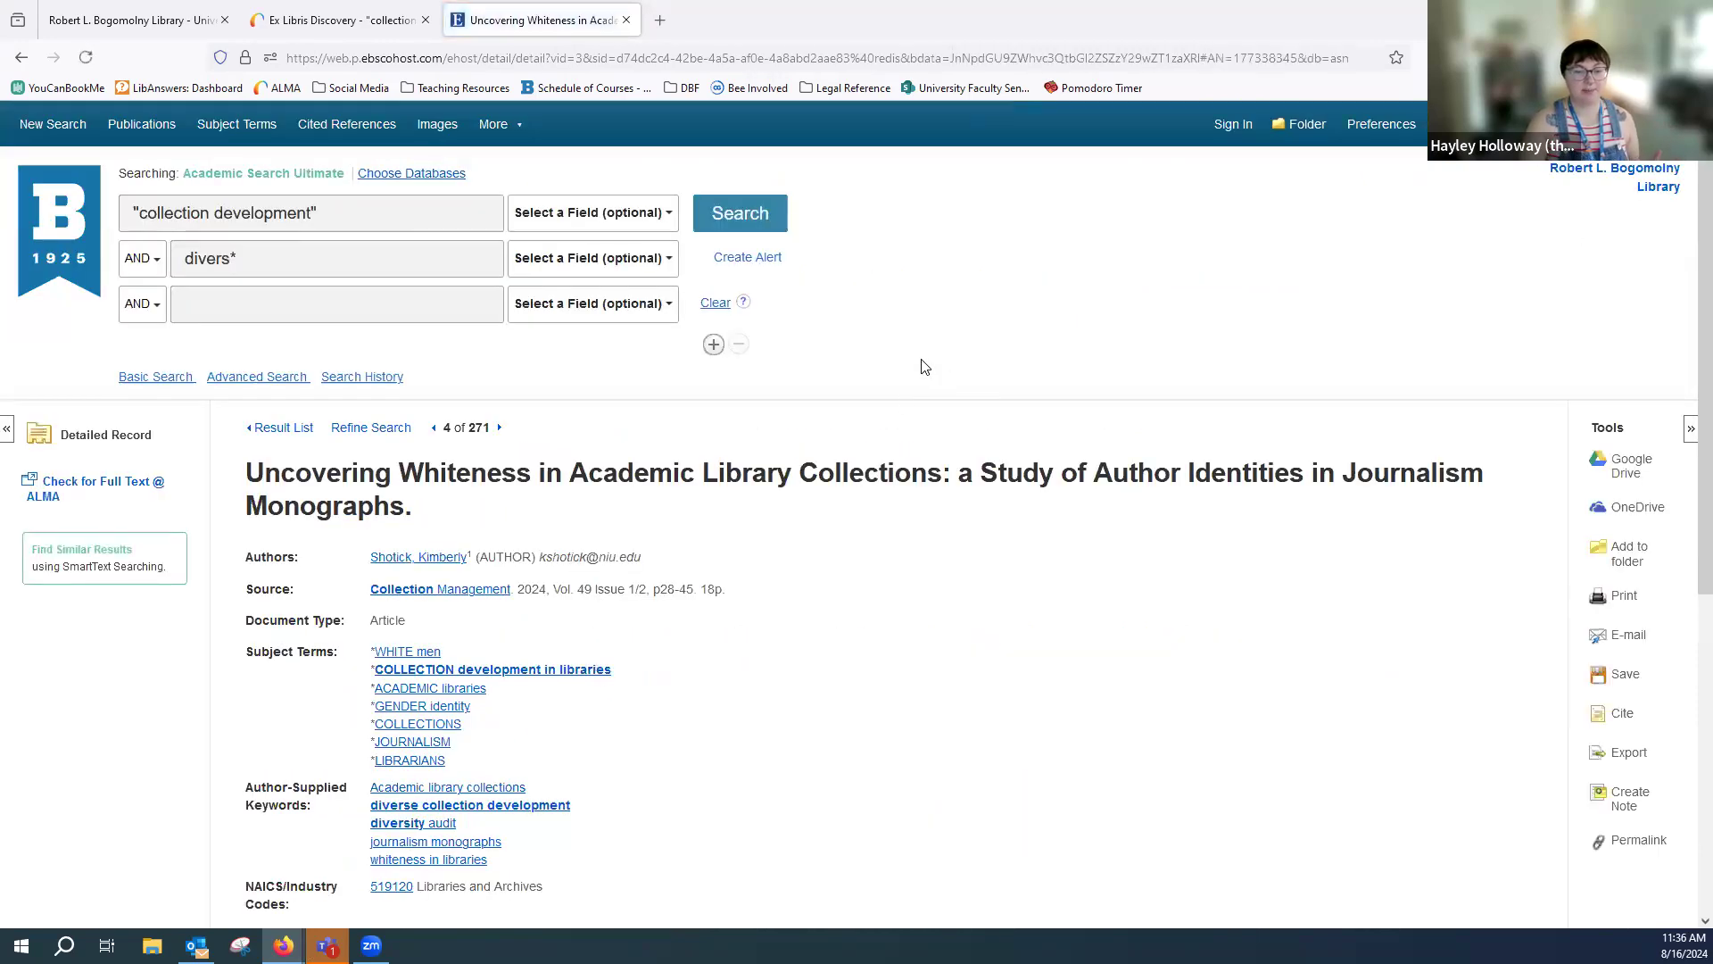
Step: Check for the article's full text at ALMA and open the interlibrary loan form for requesting a scan
scroll(425, 446, up, 2)
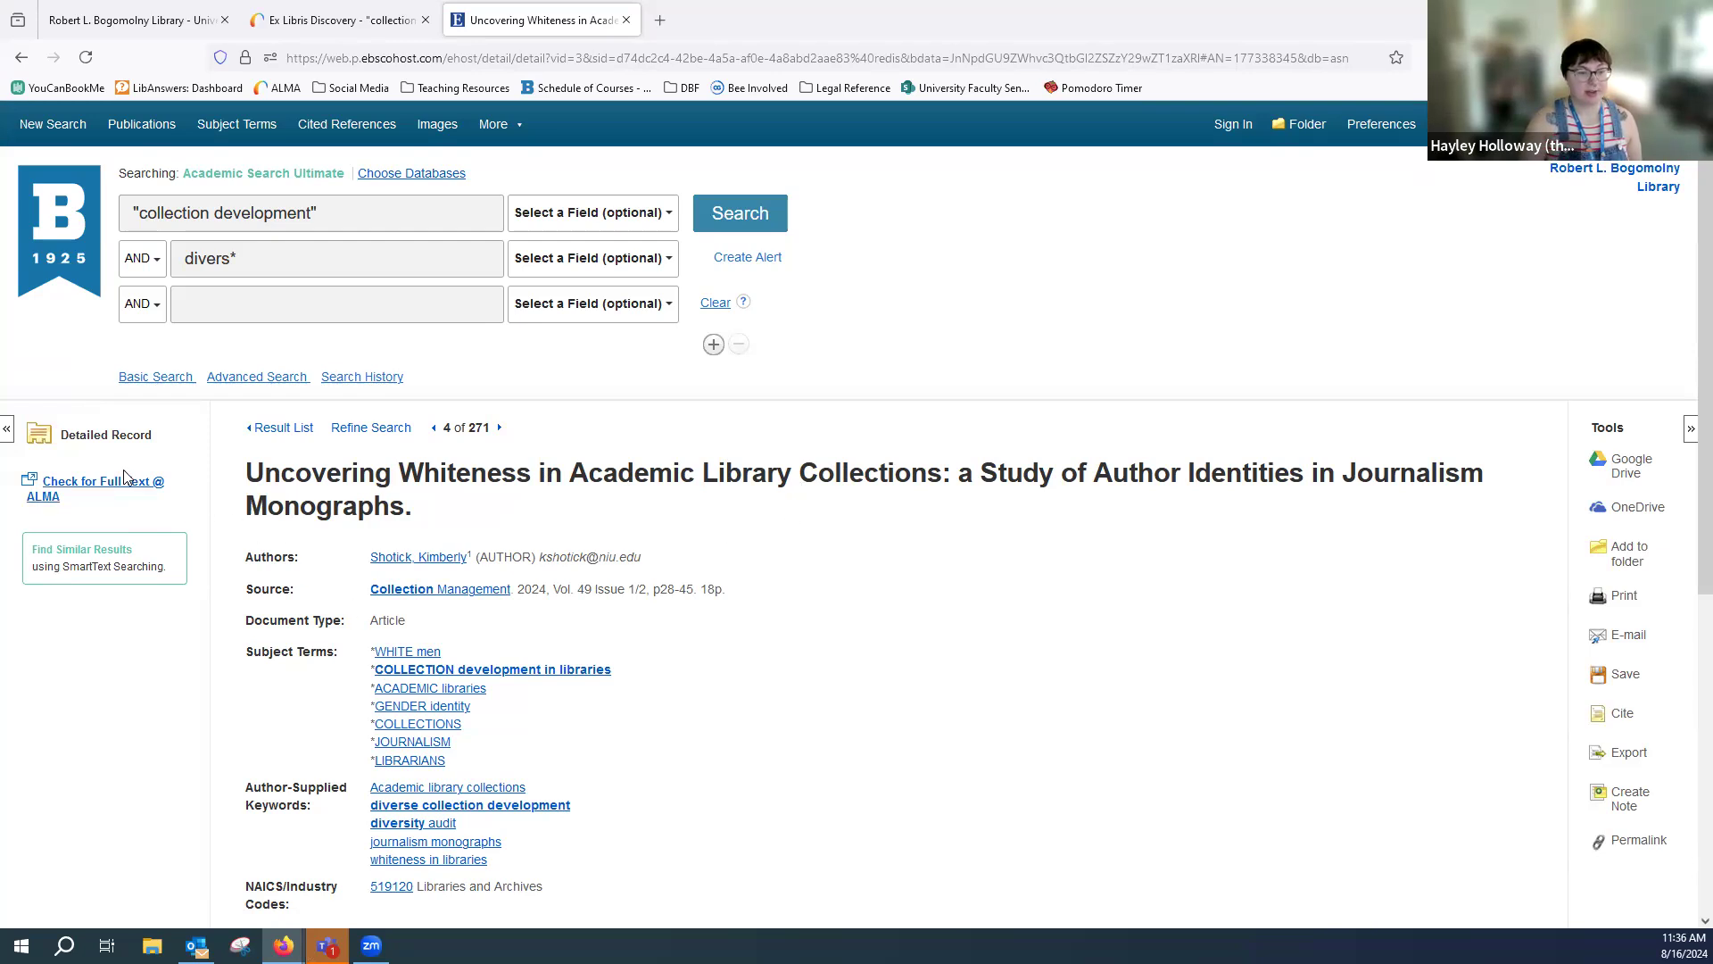
click(61, 493)
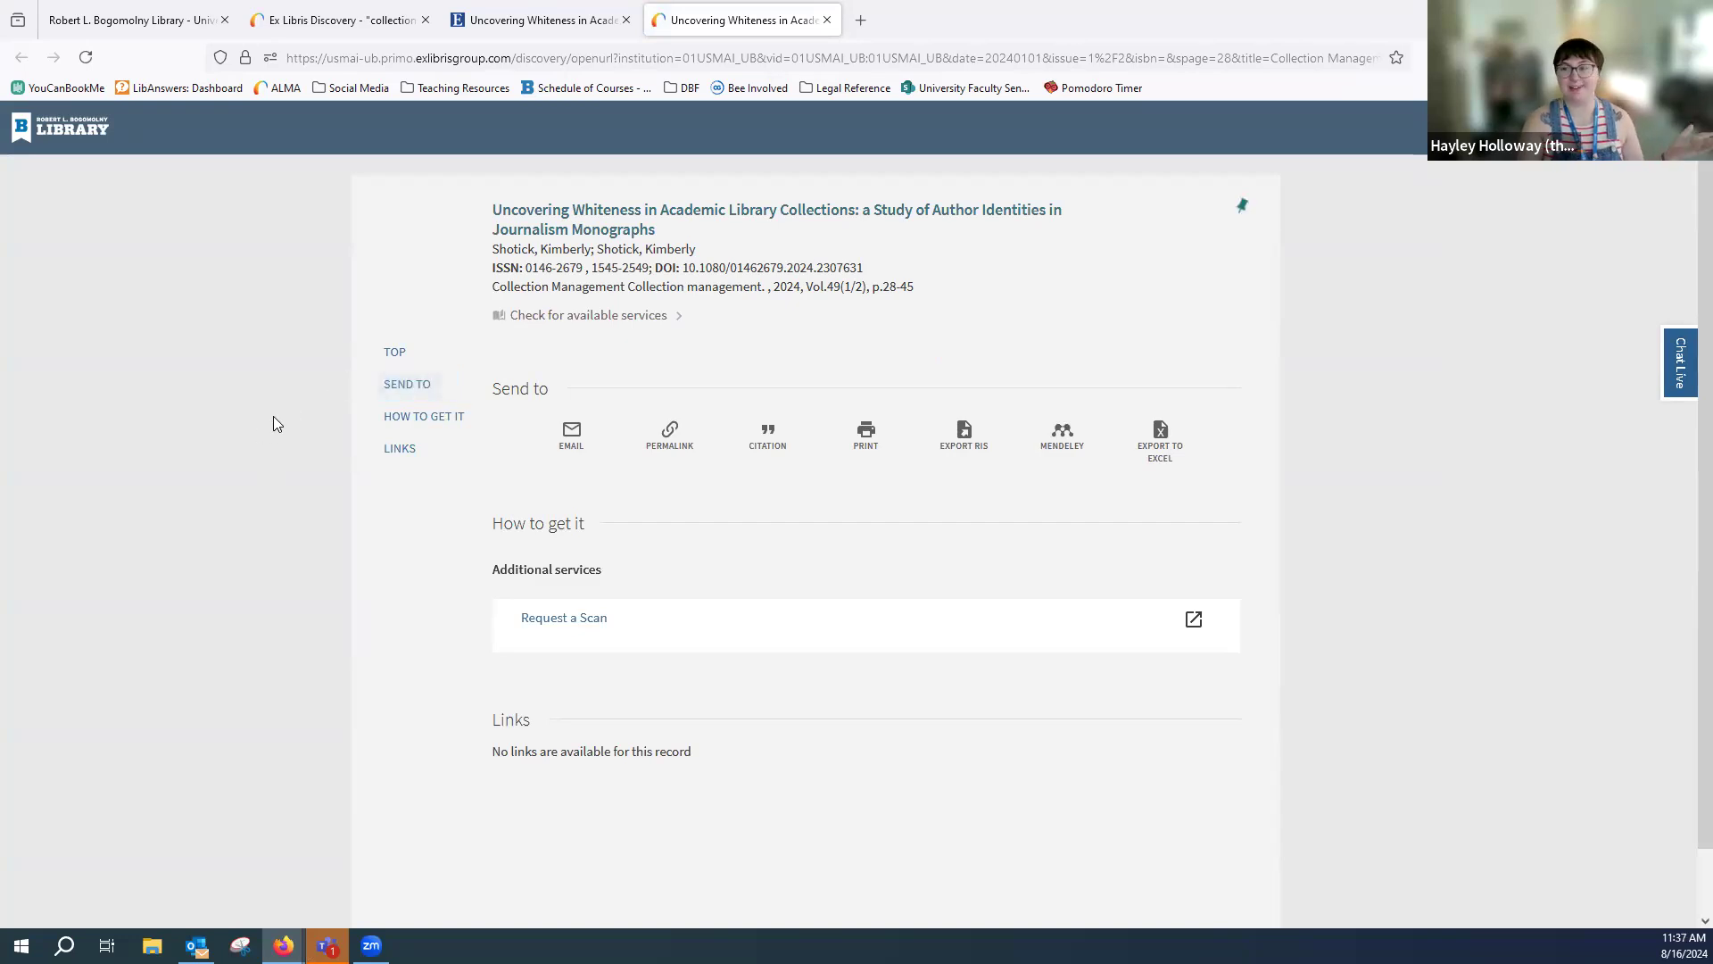
click(339, 20)
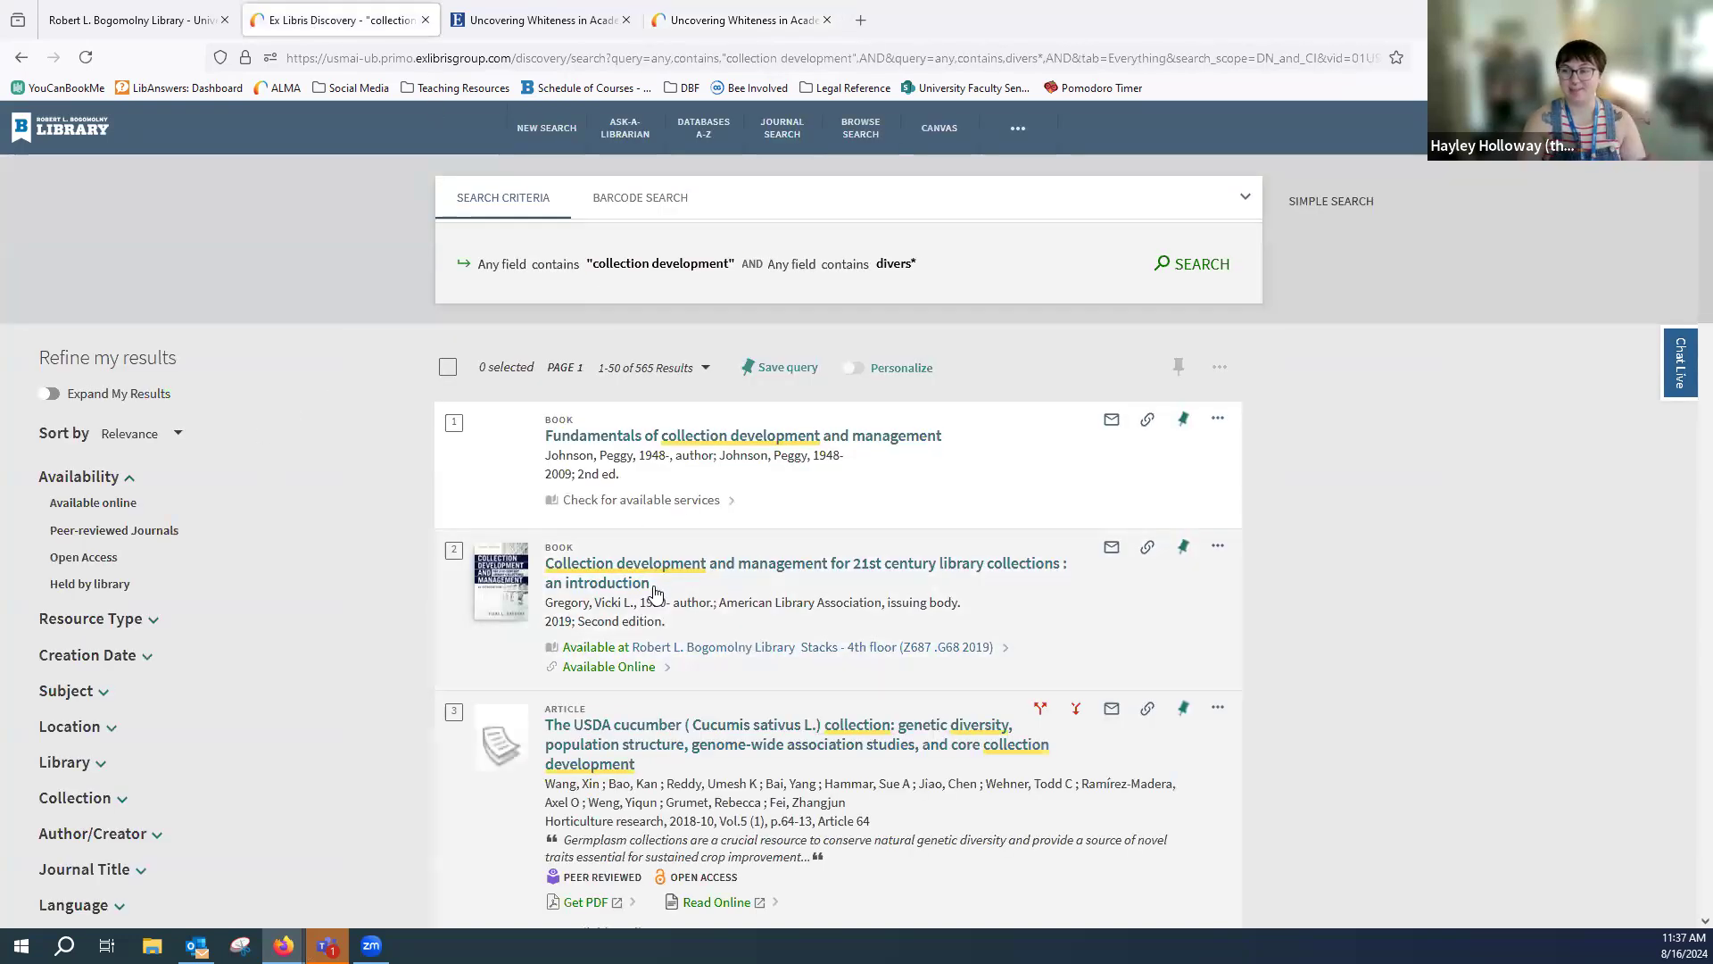
click(746, 22)
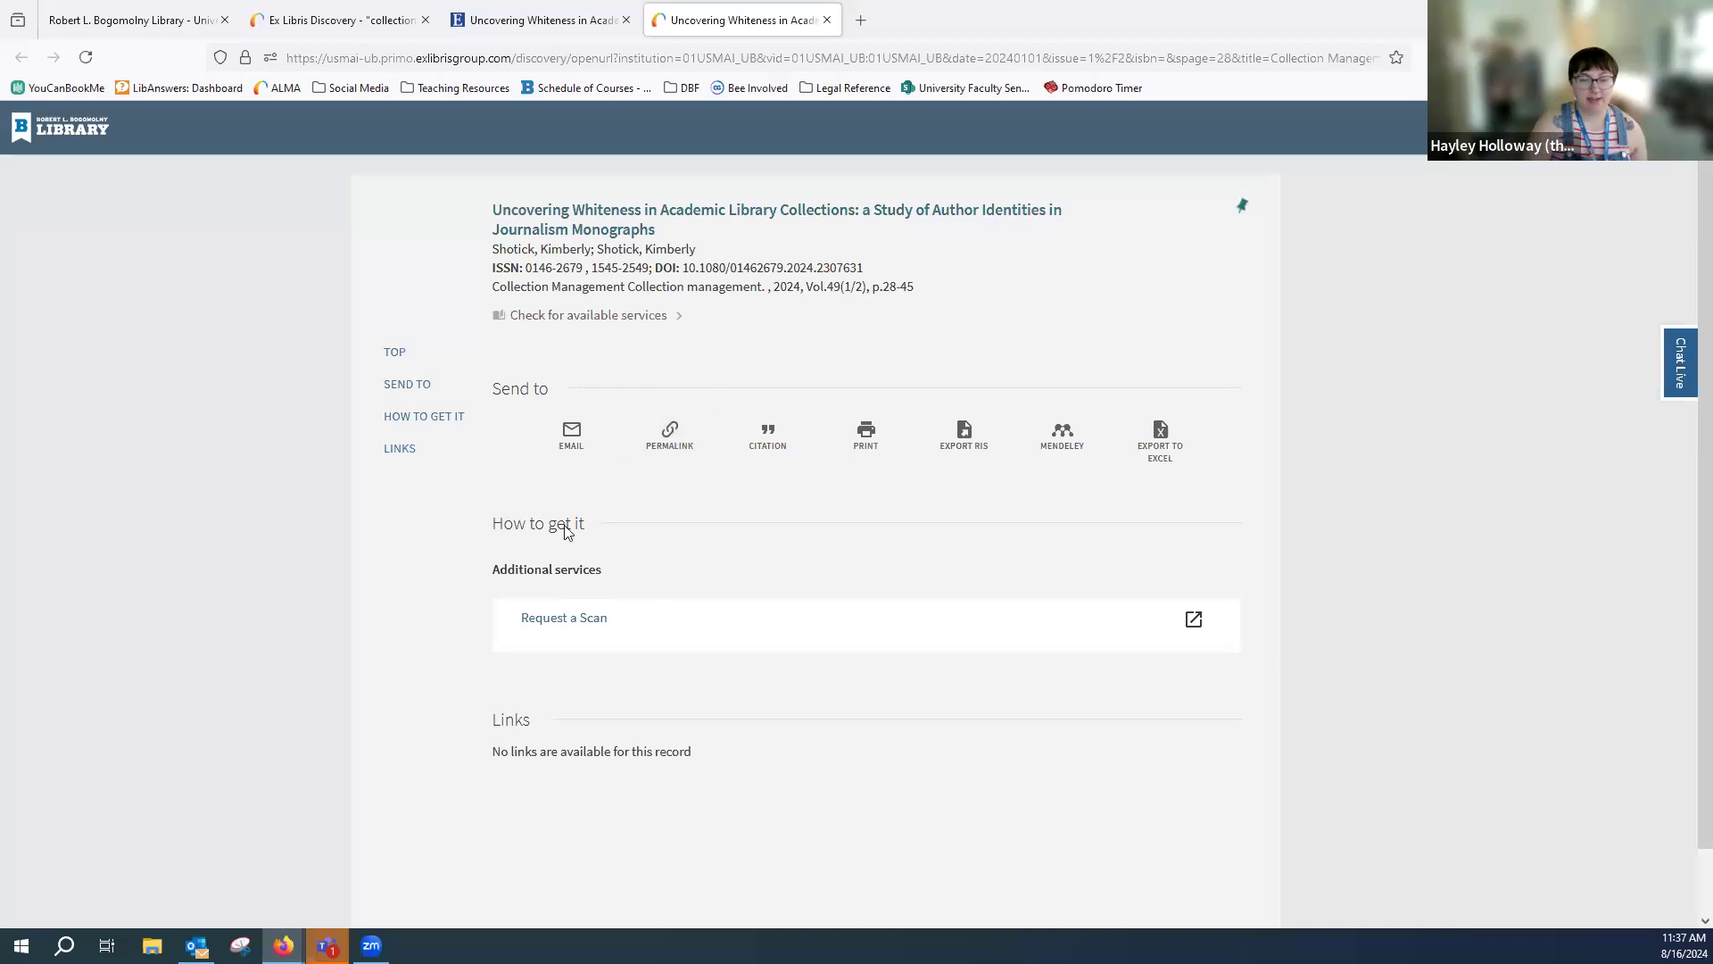
click(562, 618)
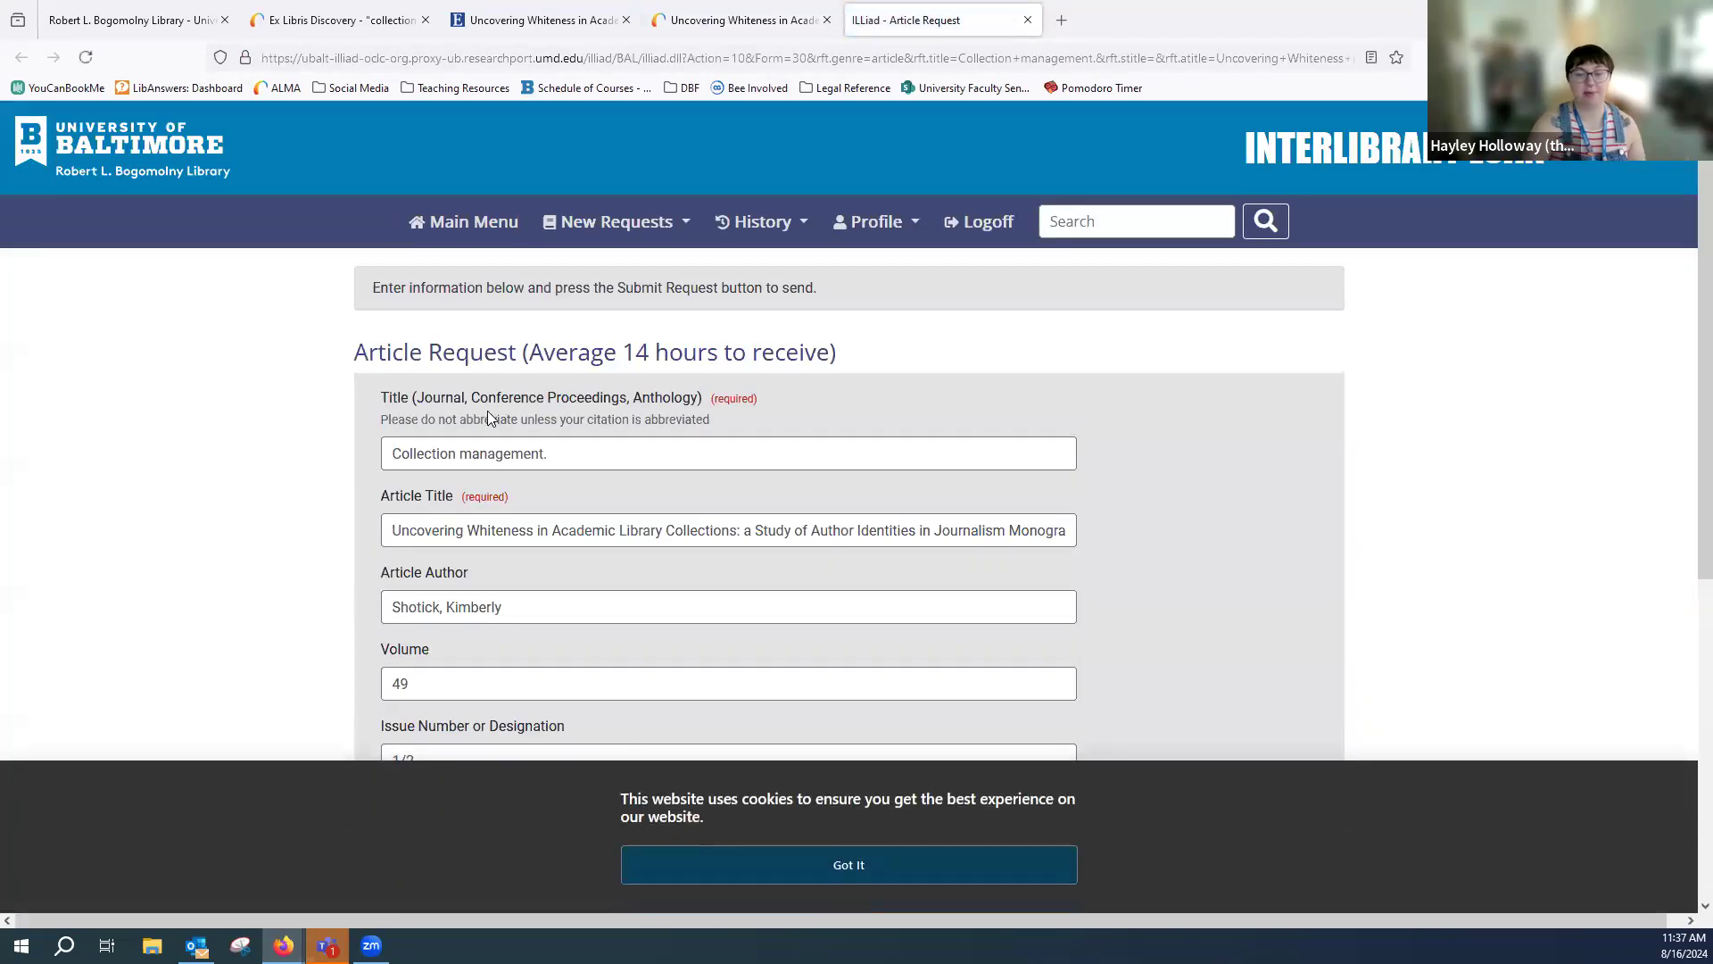
Step: Dismiss the cookie notice and review the prefilled Article Request form down to its submission options
click(1035, 875)
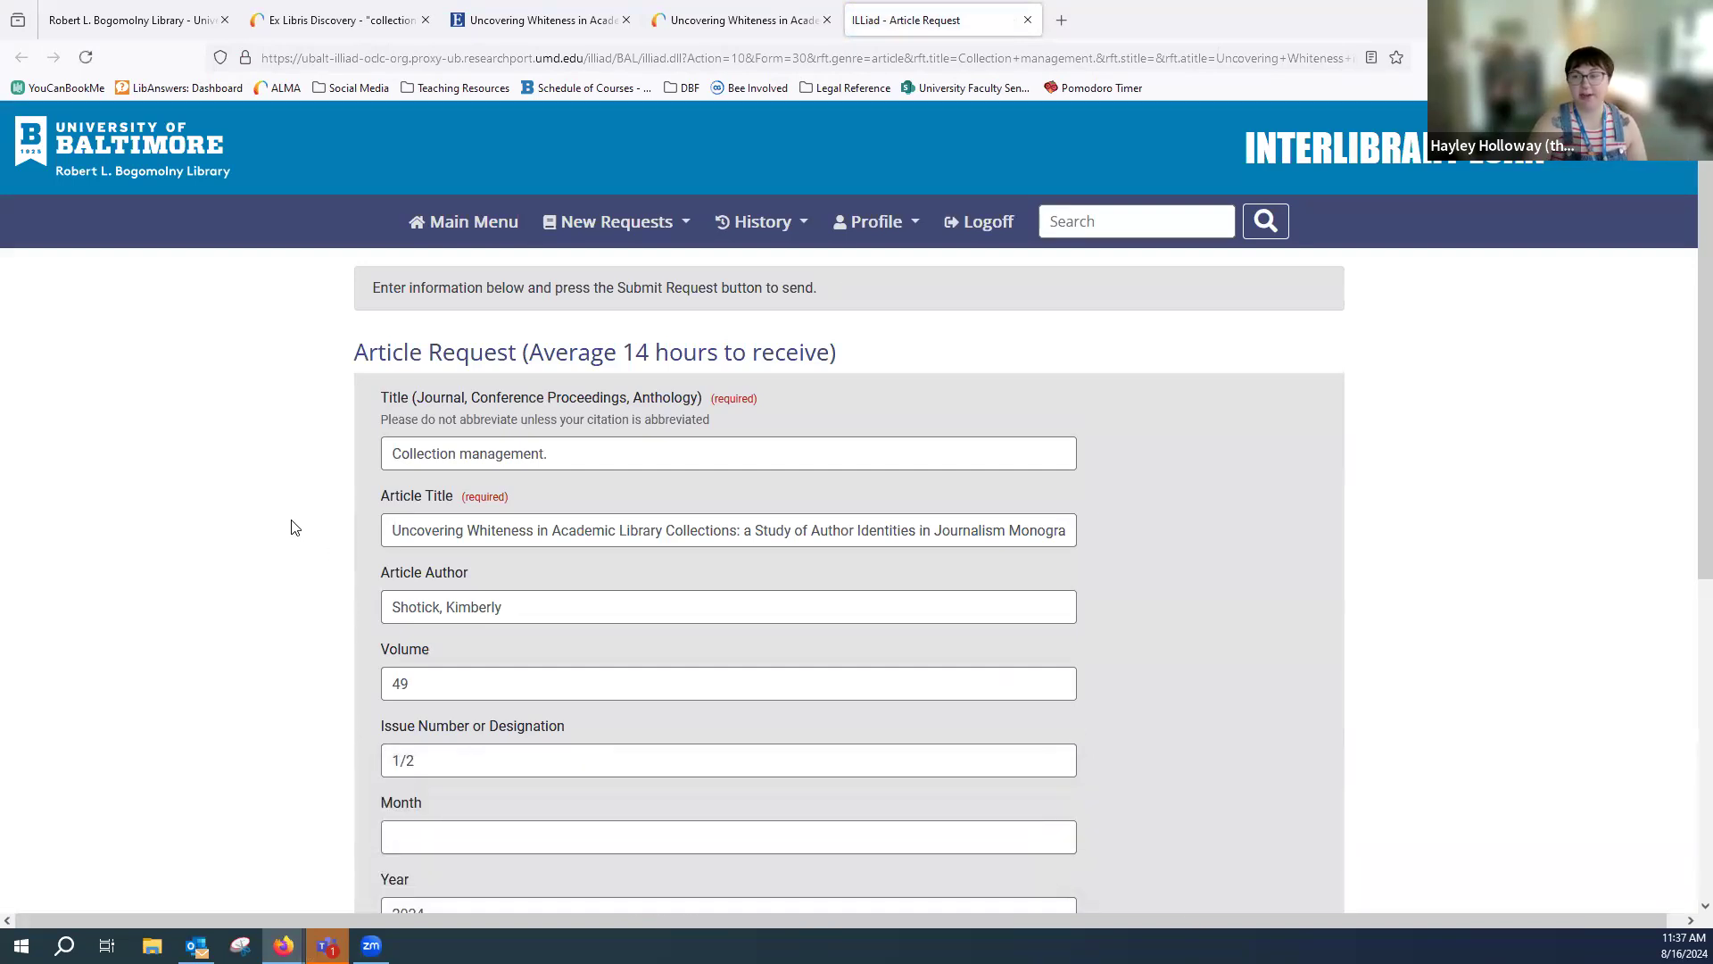
scroll(292, 493, down, 6)
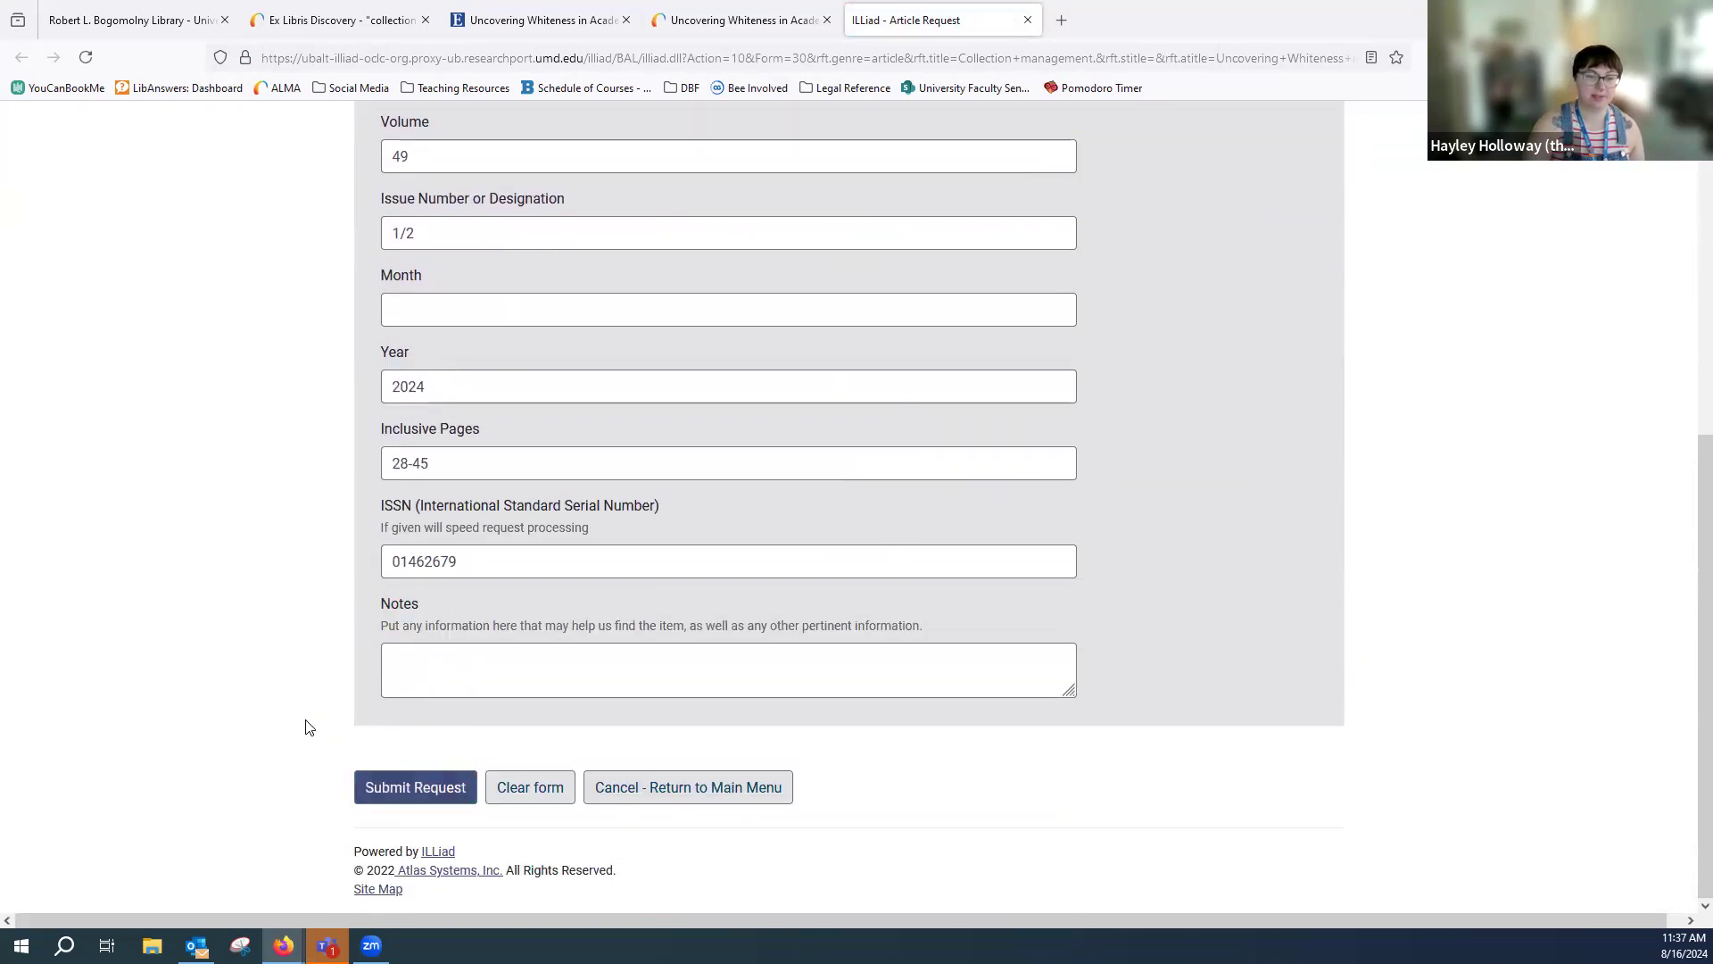
scroll(303, 723, up, 6)
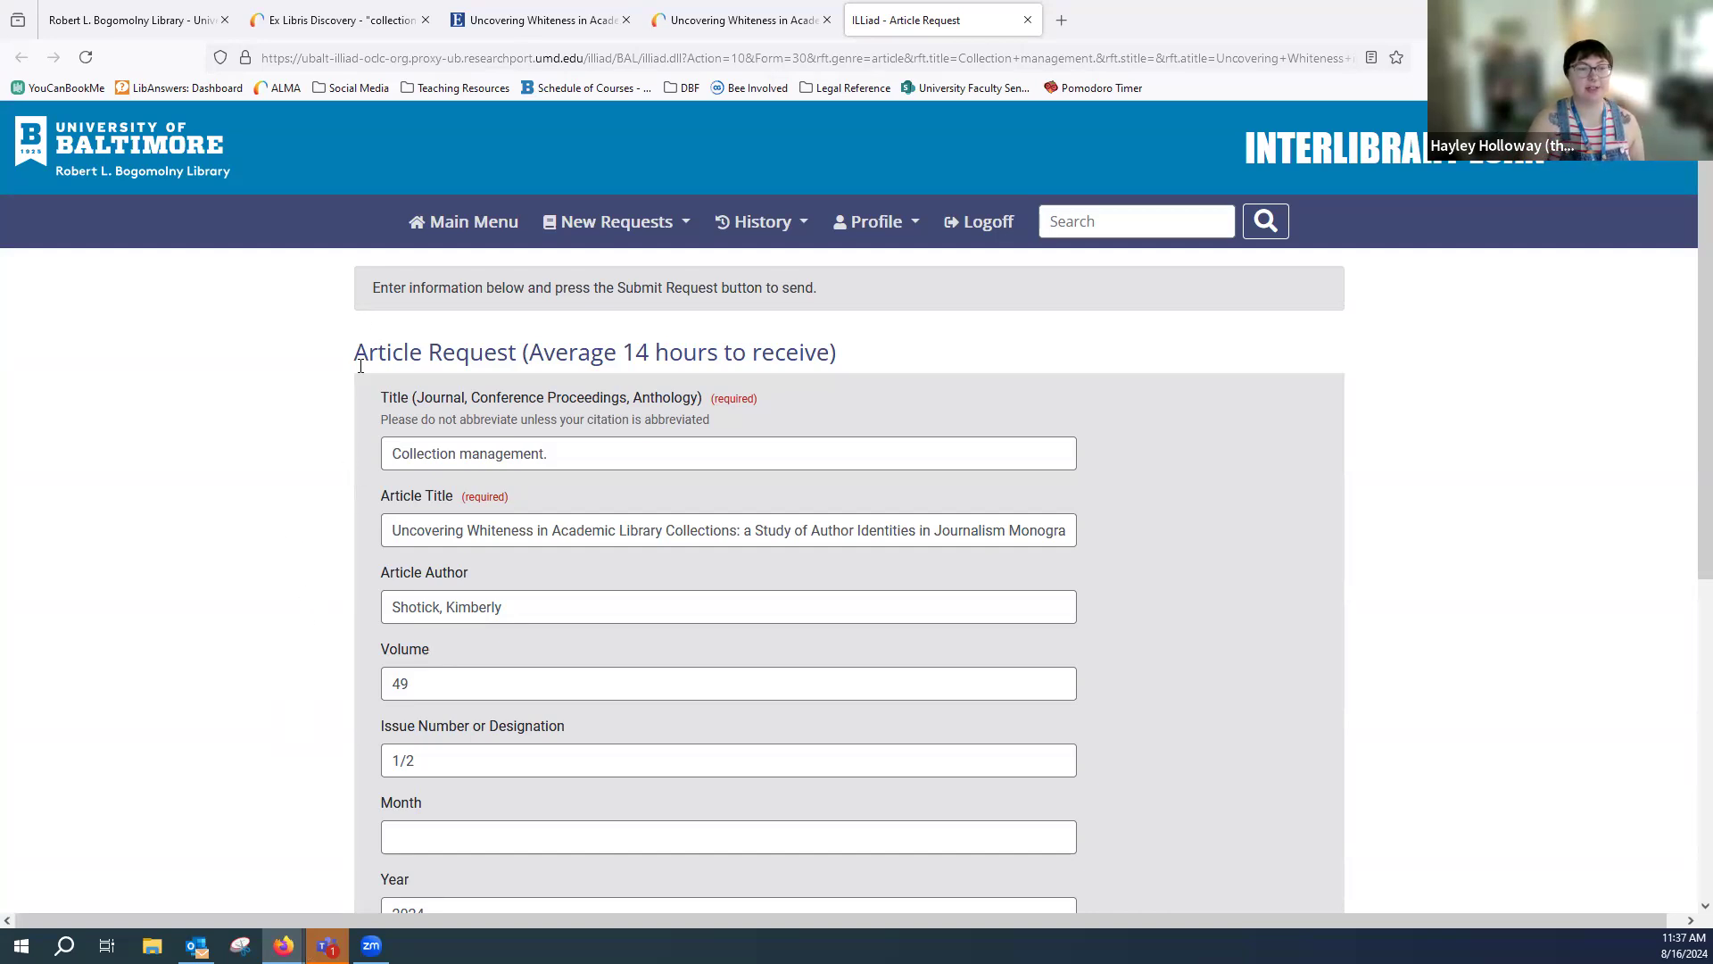
Step: Return to the library homepage and open the live chat
click(146, 22)
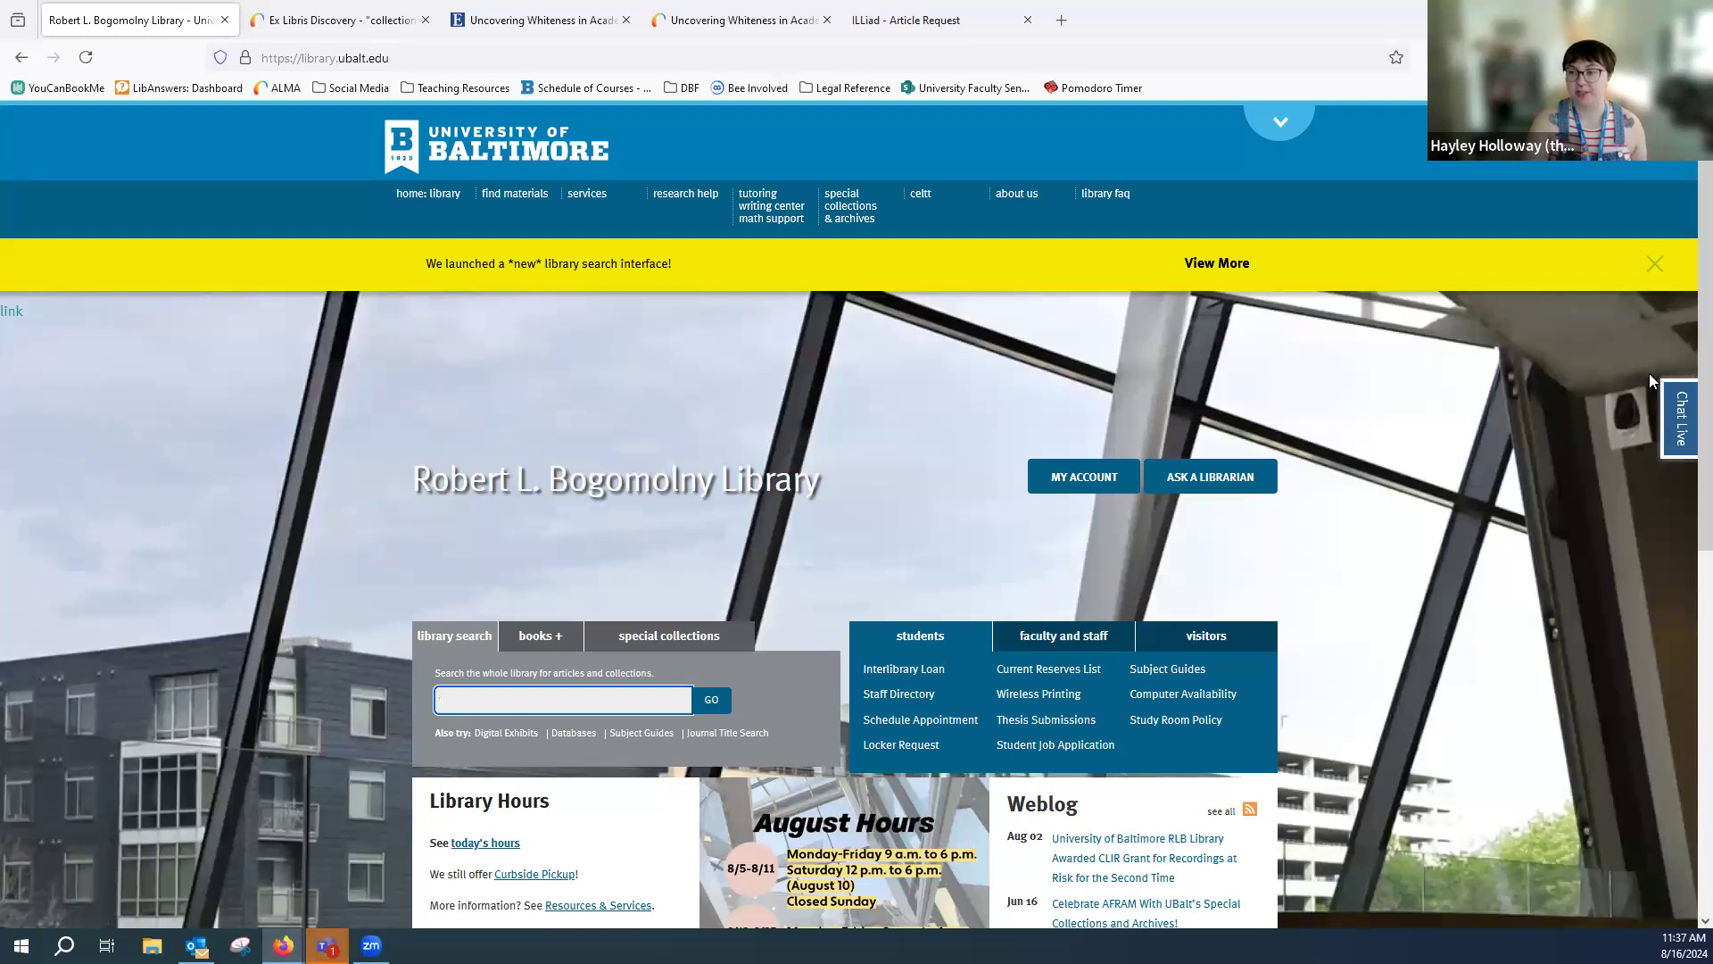
click(1681, 436)
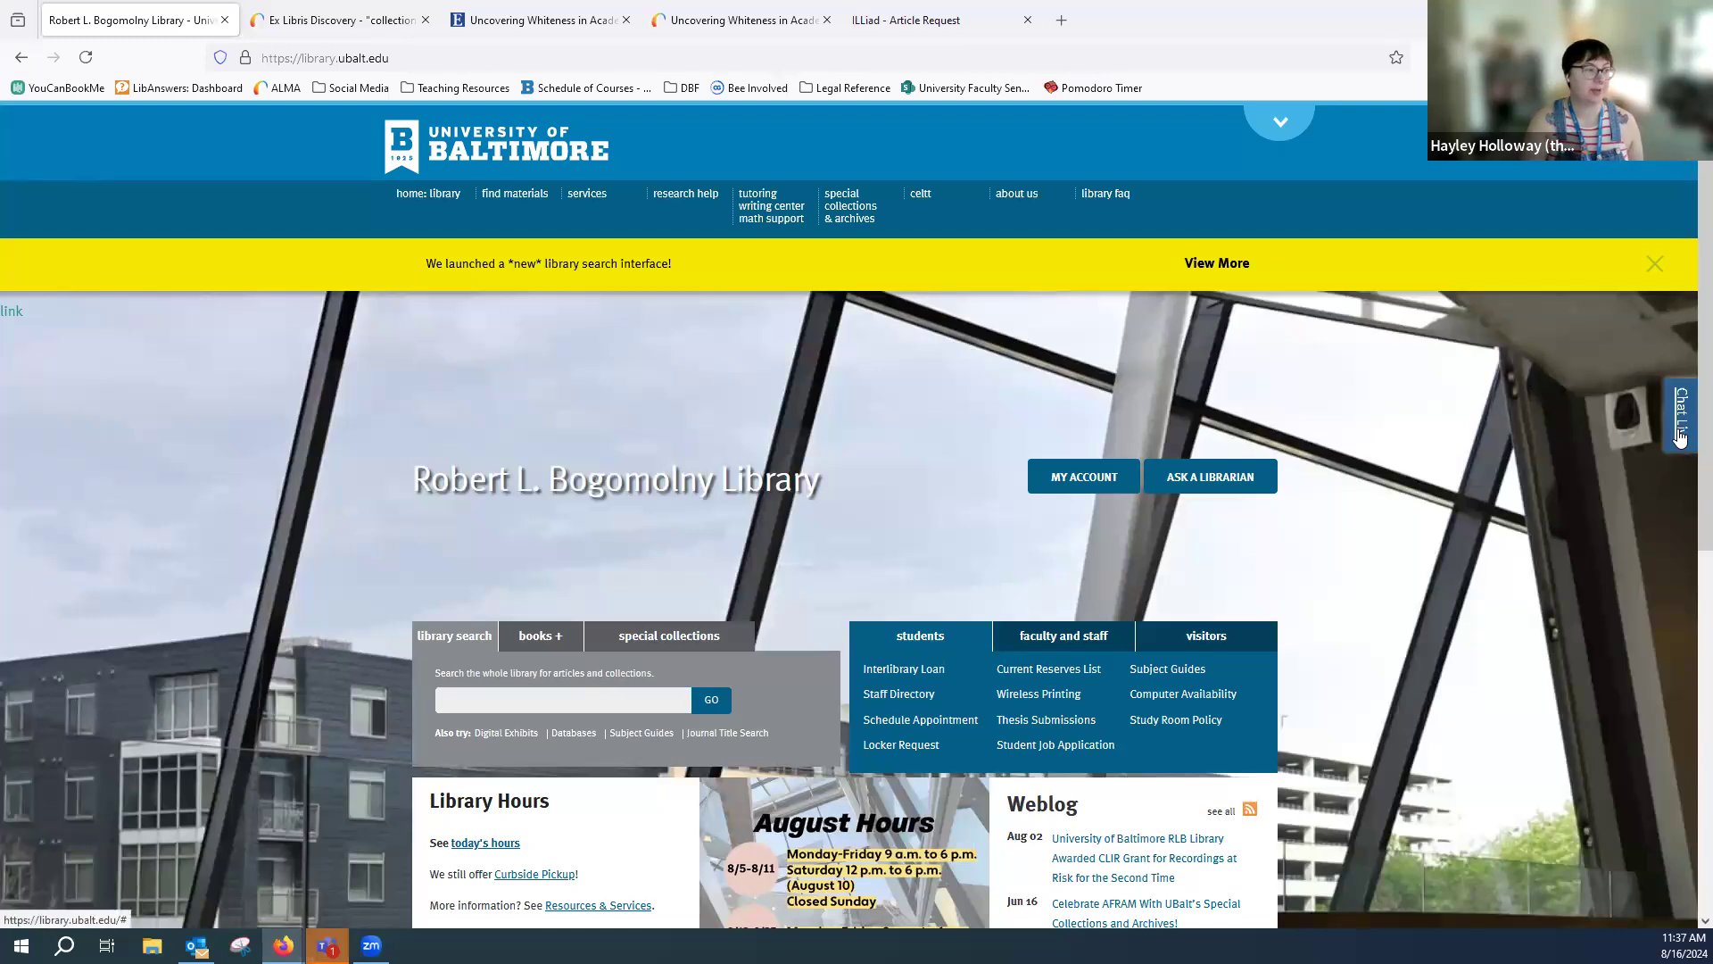